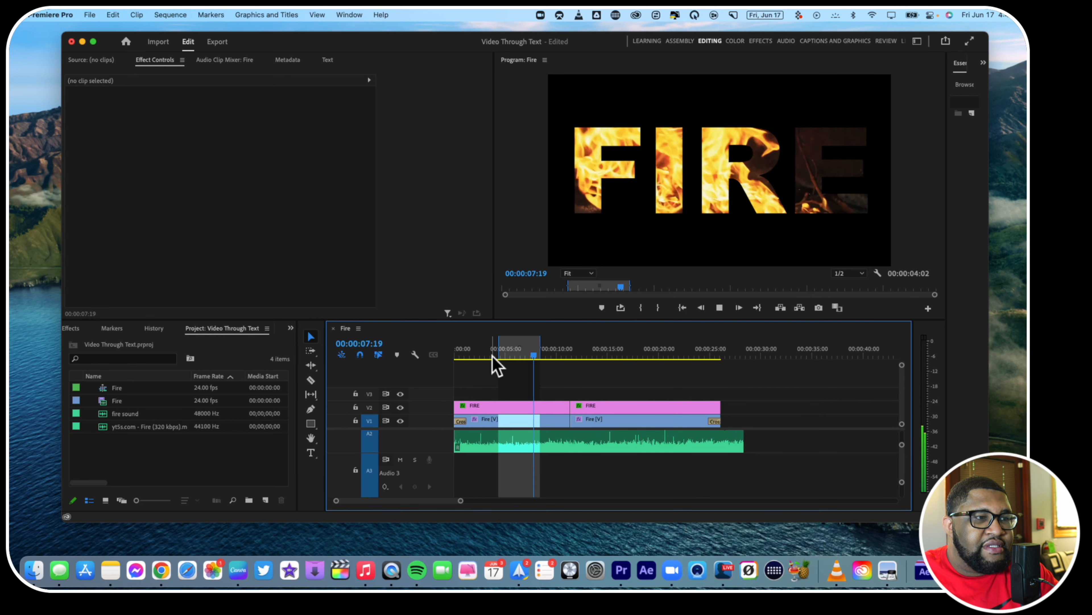
Stop playback and delete all video, title and audio clips from the Fire sequence.
key(space)
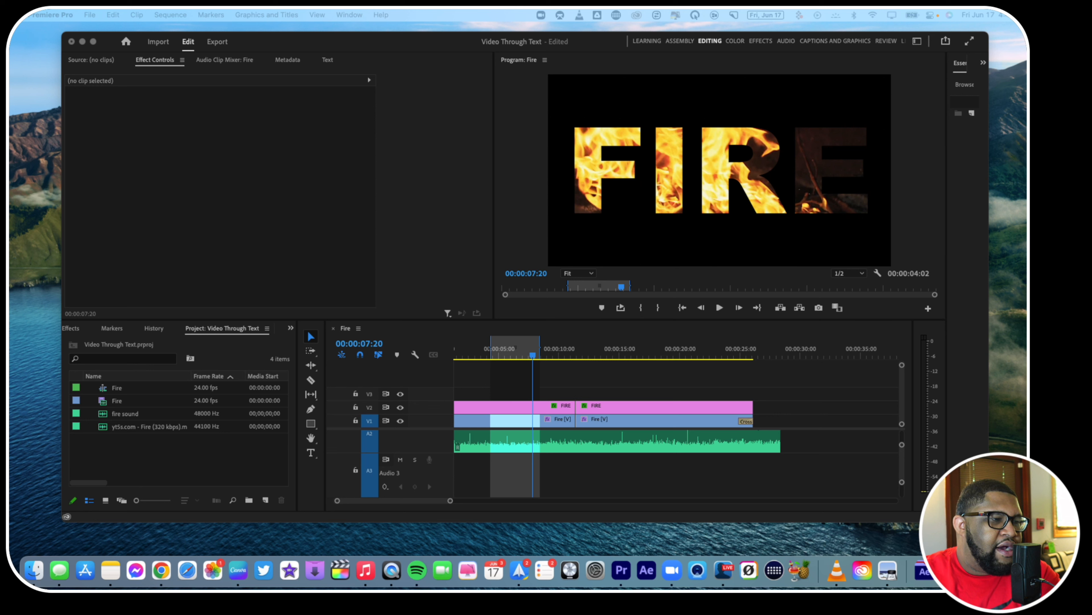
click(598, 381)
key(minus)
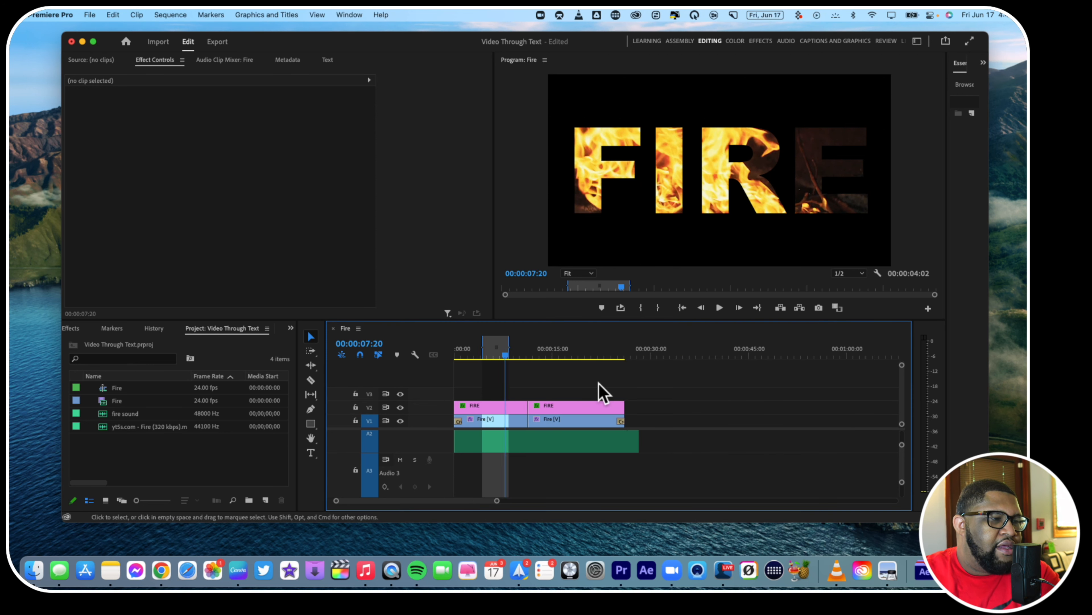
key(minus)
drag(497, 394, 579, 470)
key(Delete)
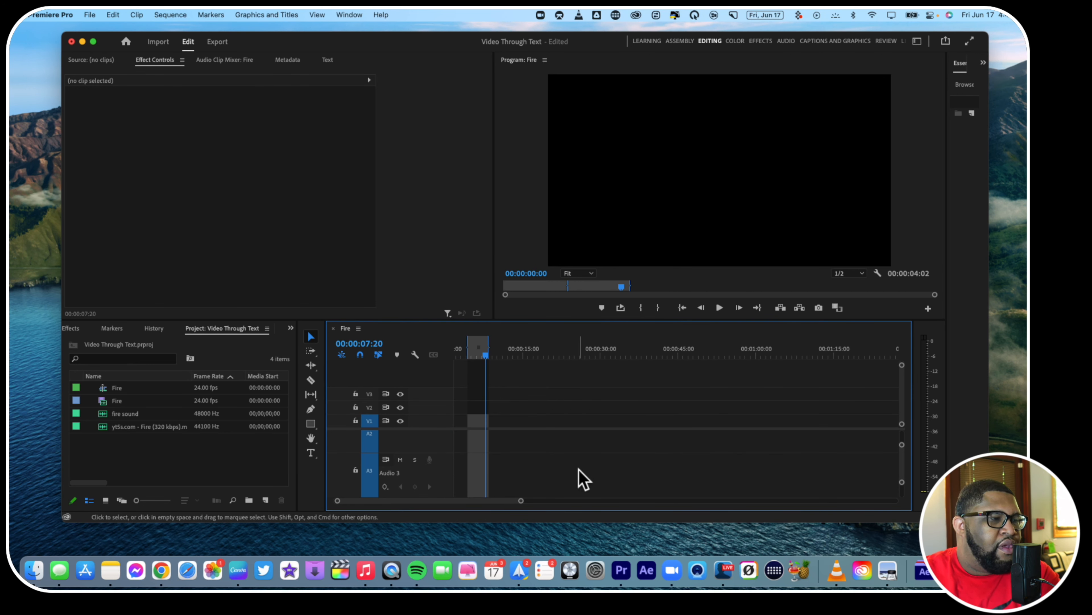
Extend the Fire sequence's in-to-out range from the start to about 36 seconds.
scroll(532, 446, up, 2)
scroll(532, 446, left, 1)
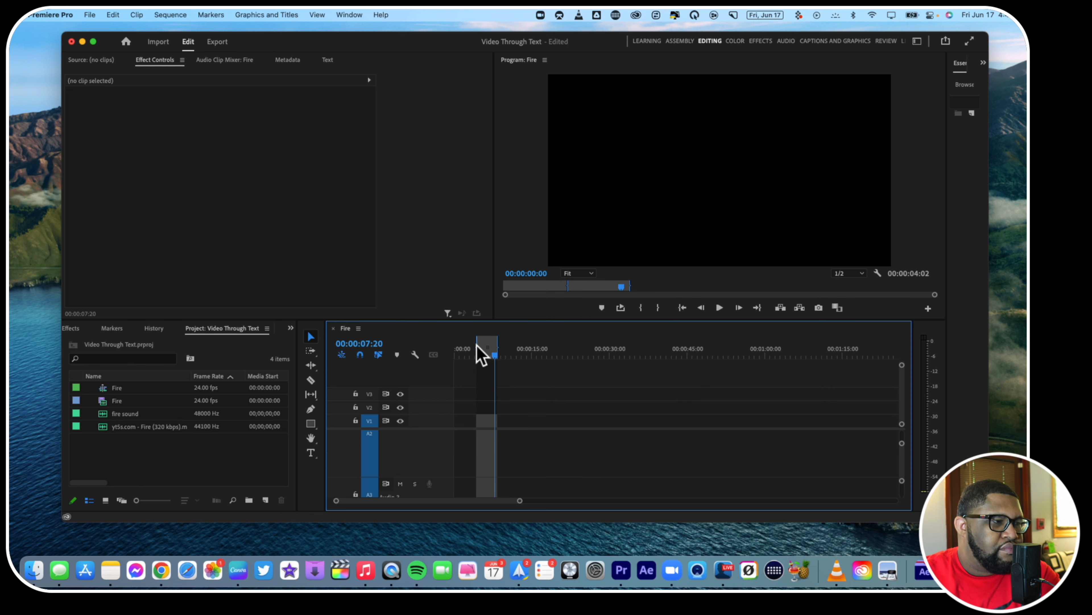
drag(477, 345, 642, 347)
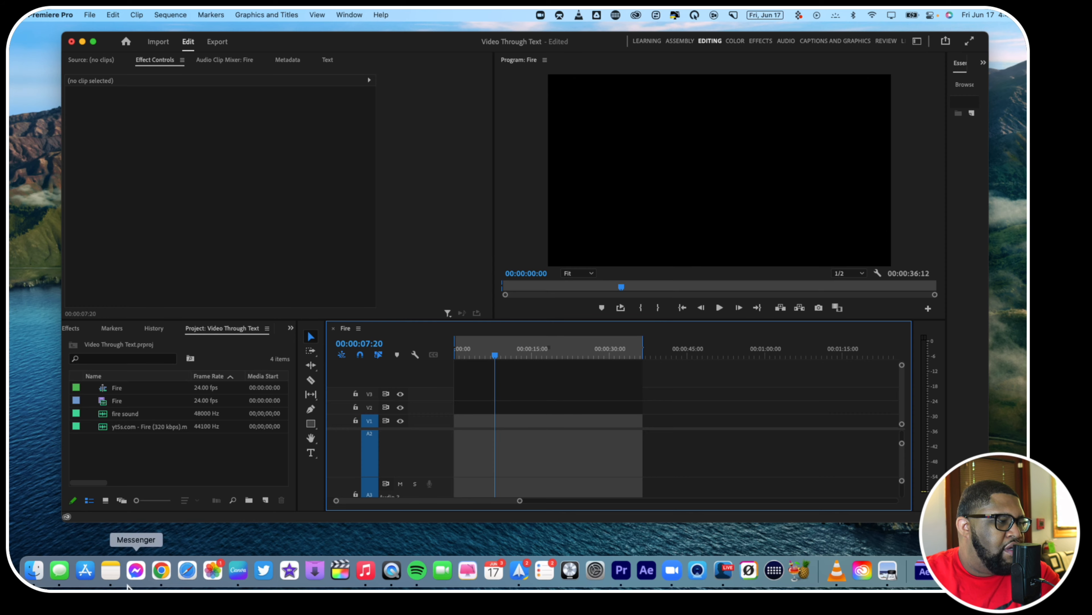
Switch to Chrome, examine the fire stock footage on Pexels, and return to Premiere Pro.
click(162, 581)
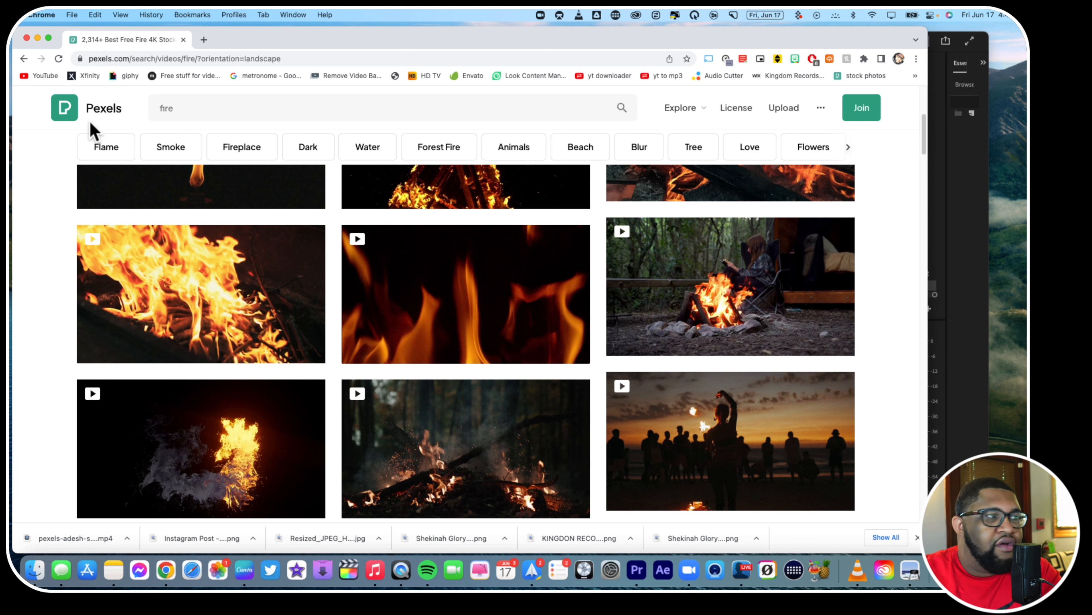
mouse_move(376, 292)
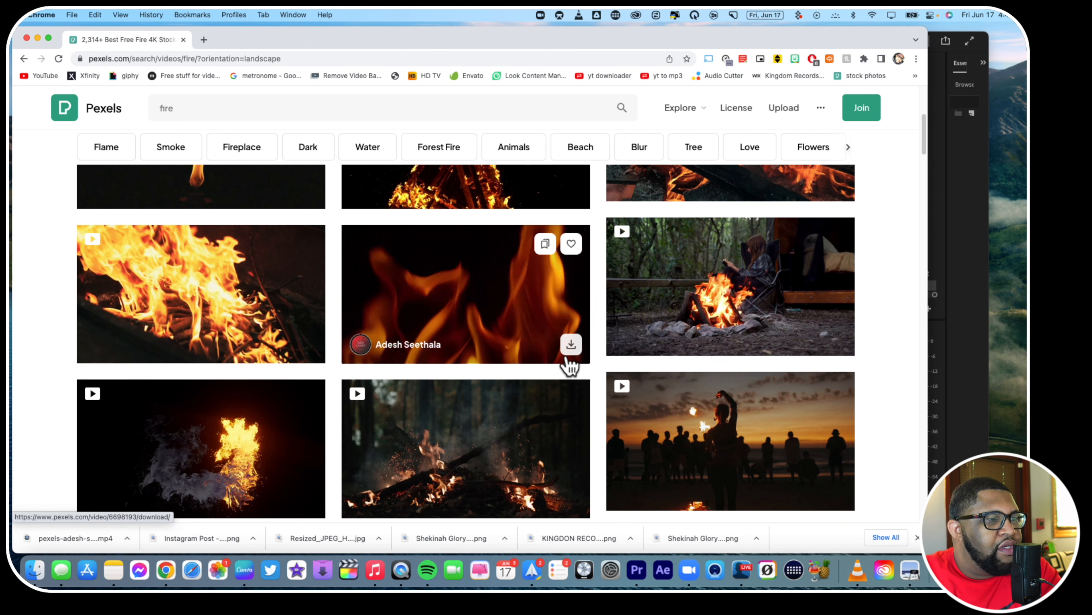
mouse_move(280, 436)
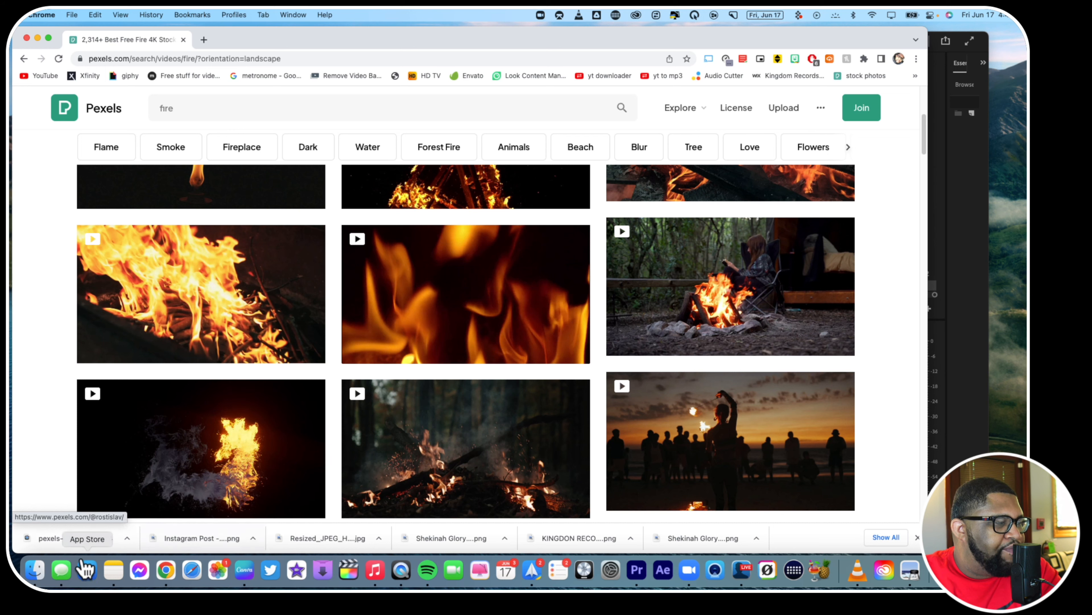
click(39, 38)
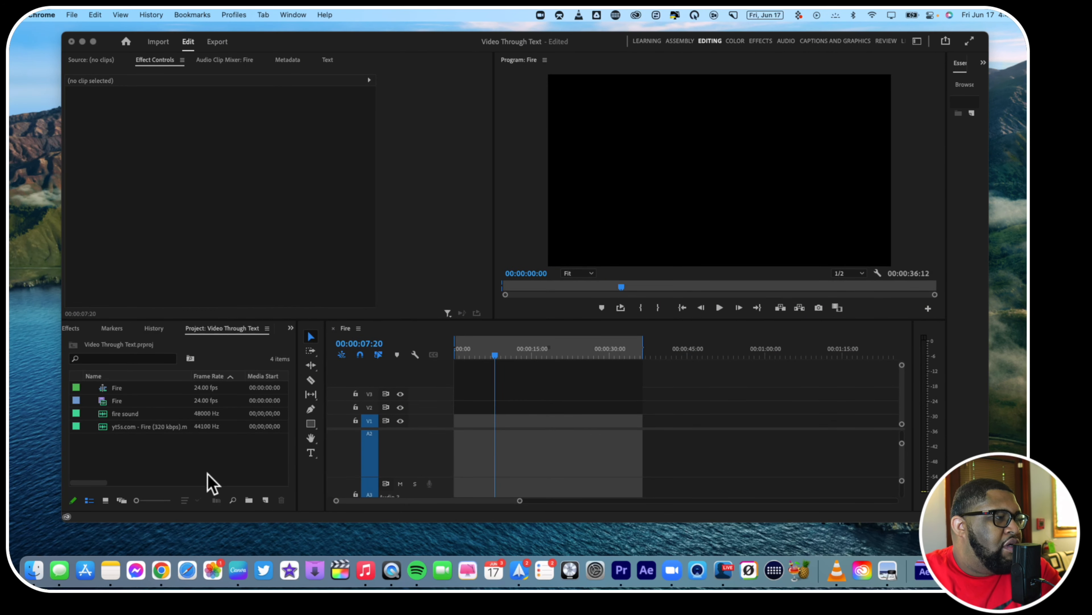
click(205, 424)
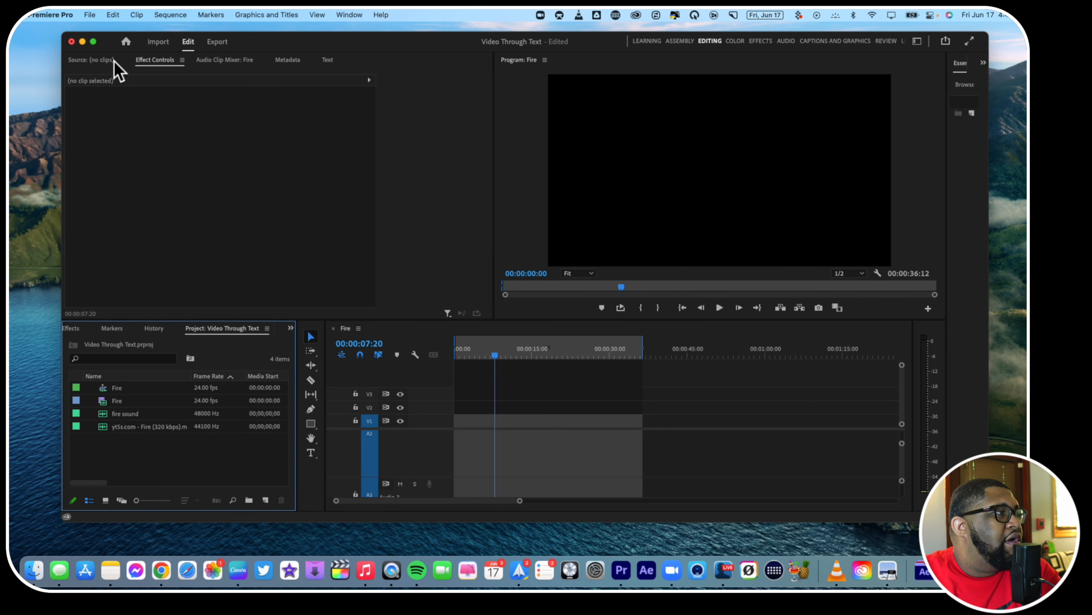
Start a new project and select the Pexels fire MP4 from the Downloads folder as its media.
click(82, 13)
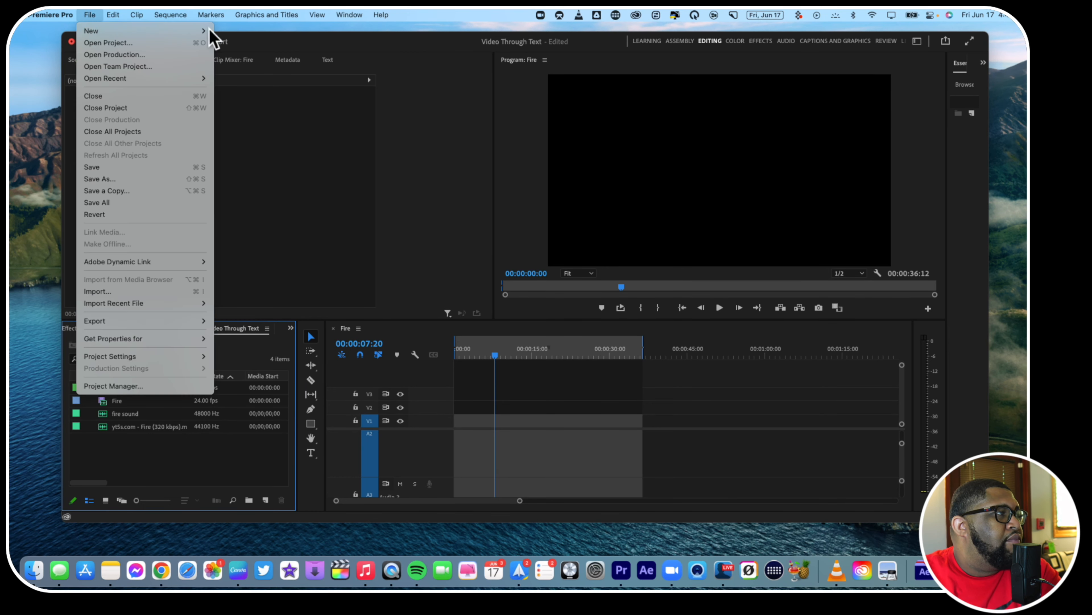
click(298, 42)
click(125, 42)
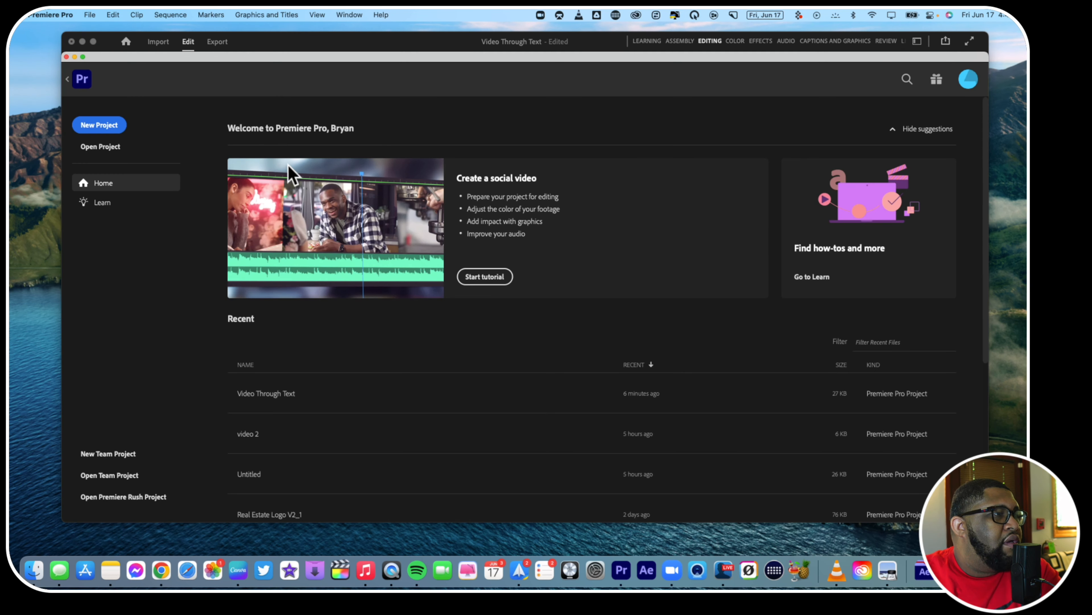
click(100, 126)
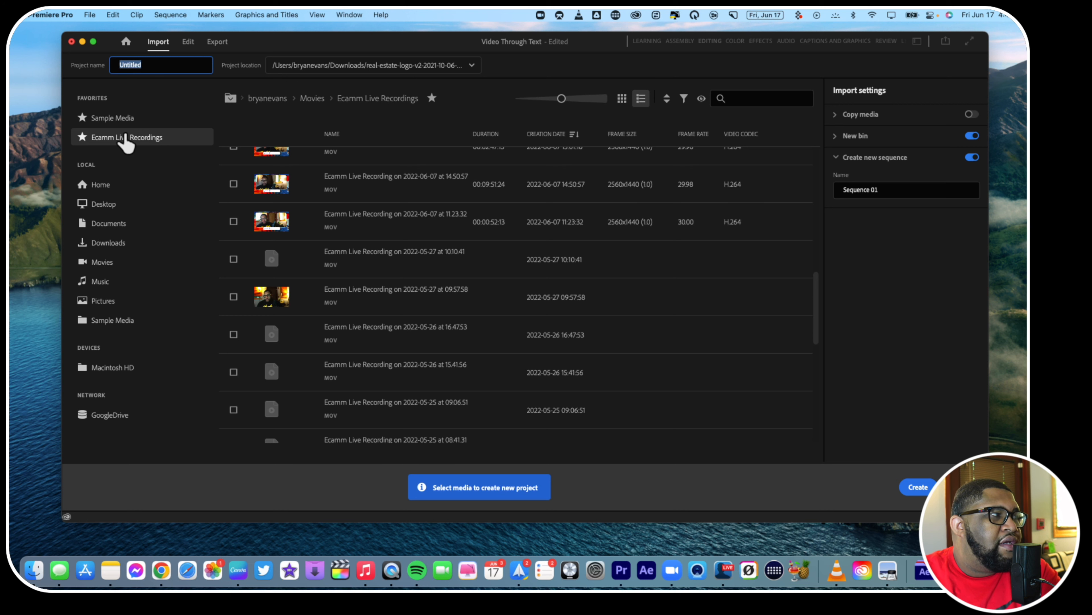
click(103, 246)
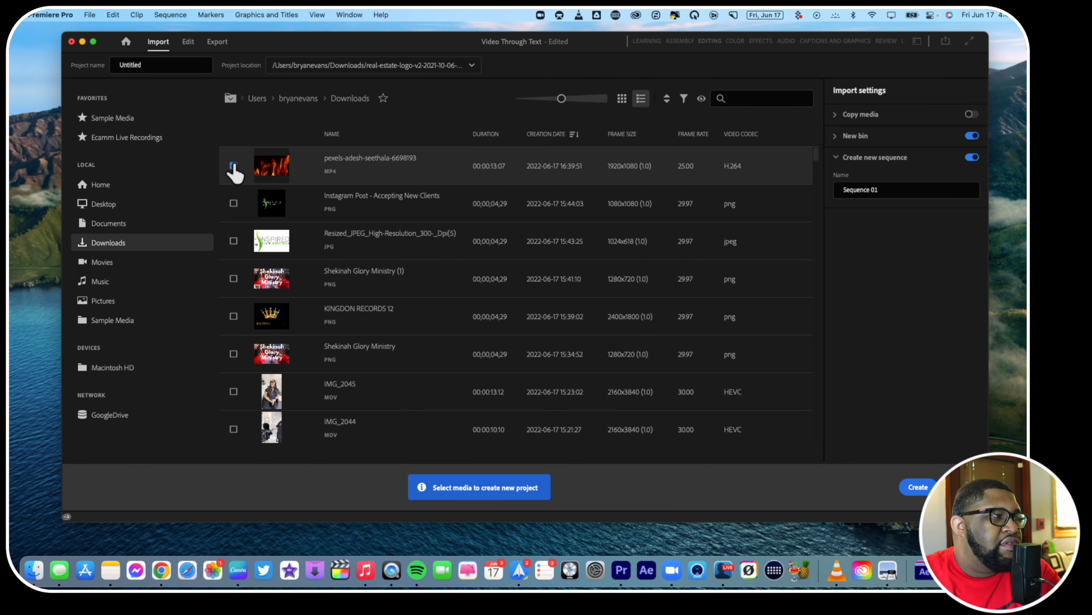
click(234, 165)
Cancel replacing the existing Untitled project and name the new project "Fire!".
click(964, 484)
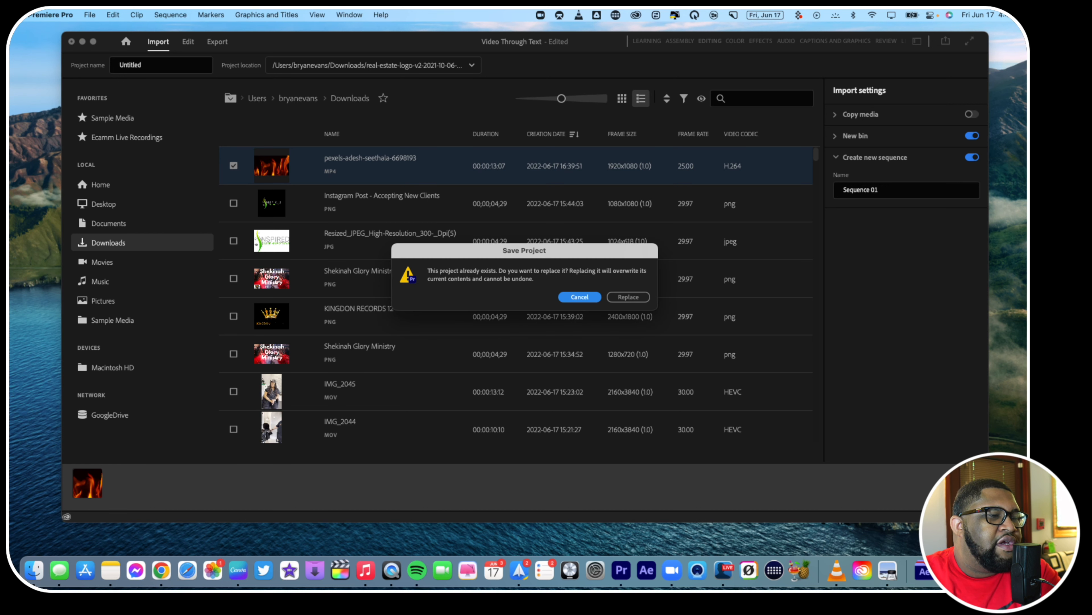
click(594, 297)
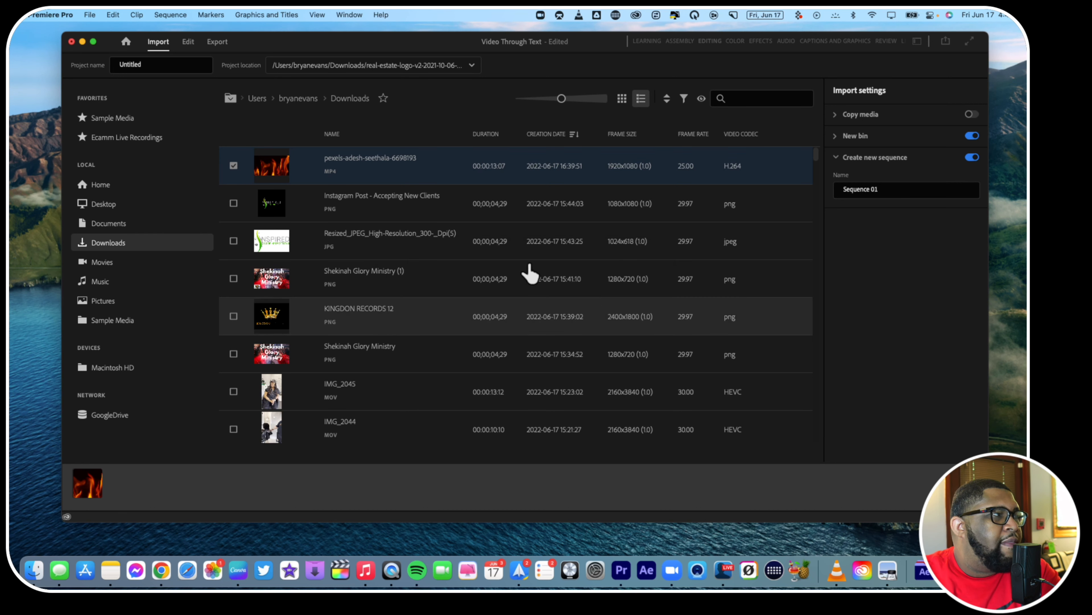
click(192, 64)
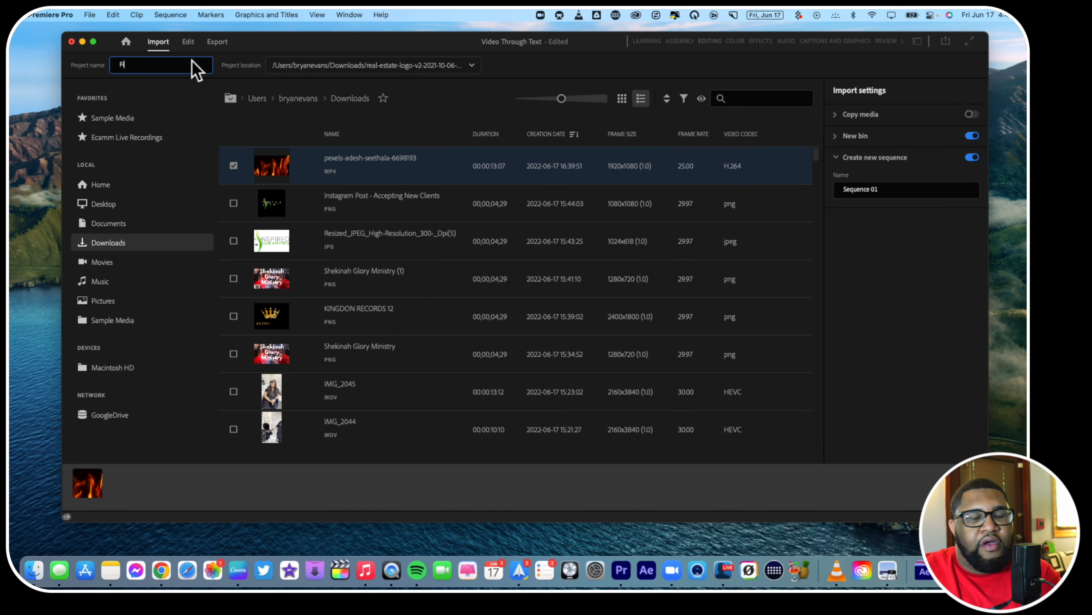
text(Fire!)
Name the new sequence "Fire Flame" and create the project with the selected clip.
click(886, 191)
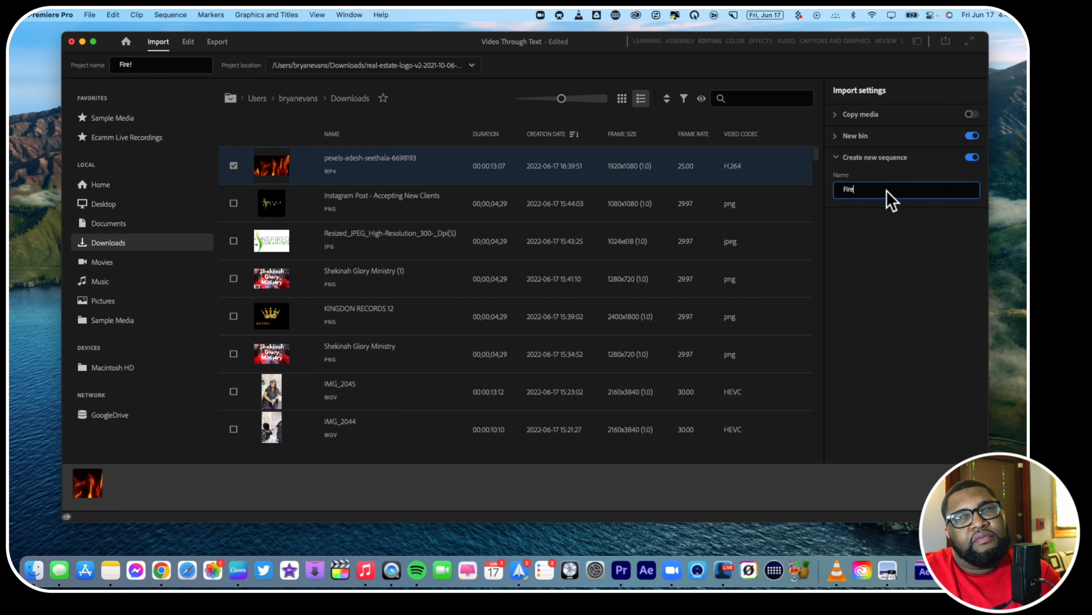
text(Fire F)
key(BackSpace)
key(BackSpace)
key(BackSpace)
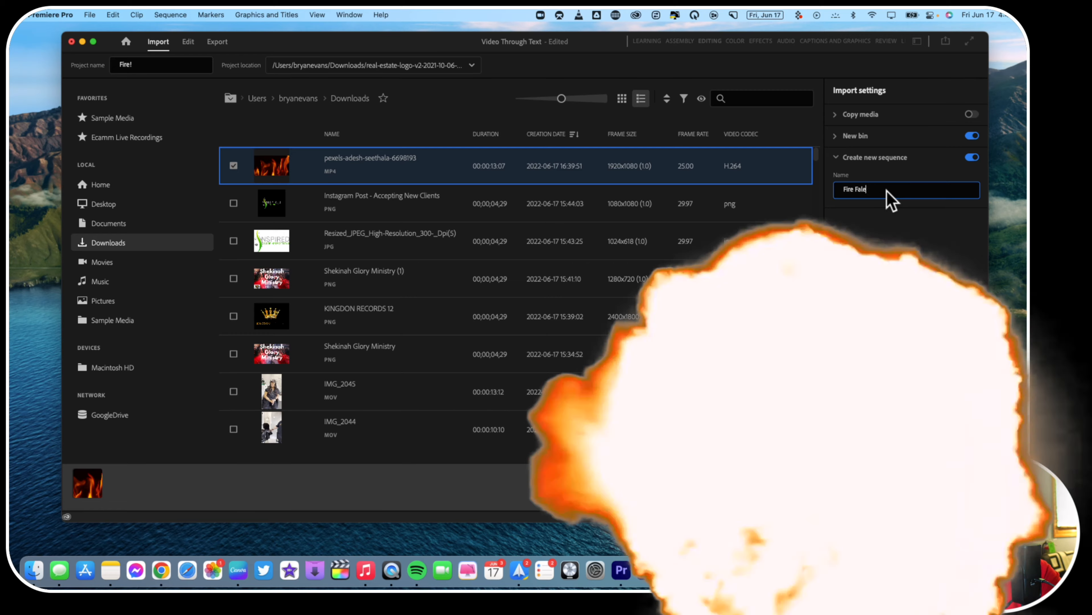
text(lame)
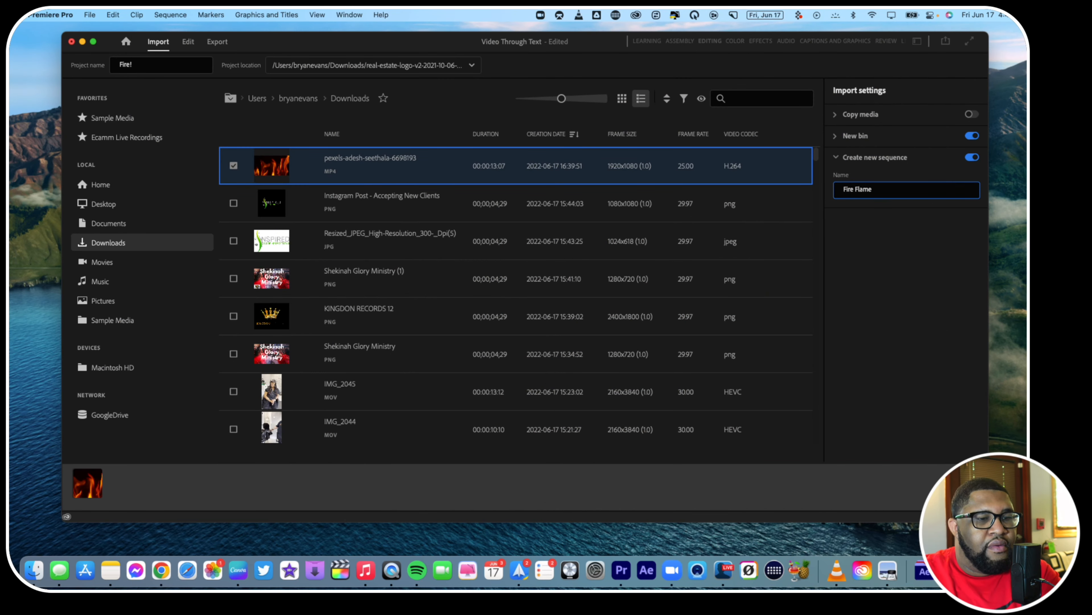
click(961, 492)
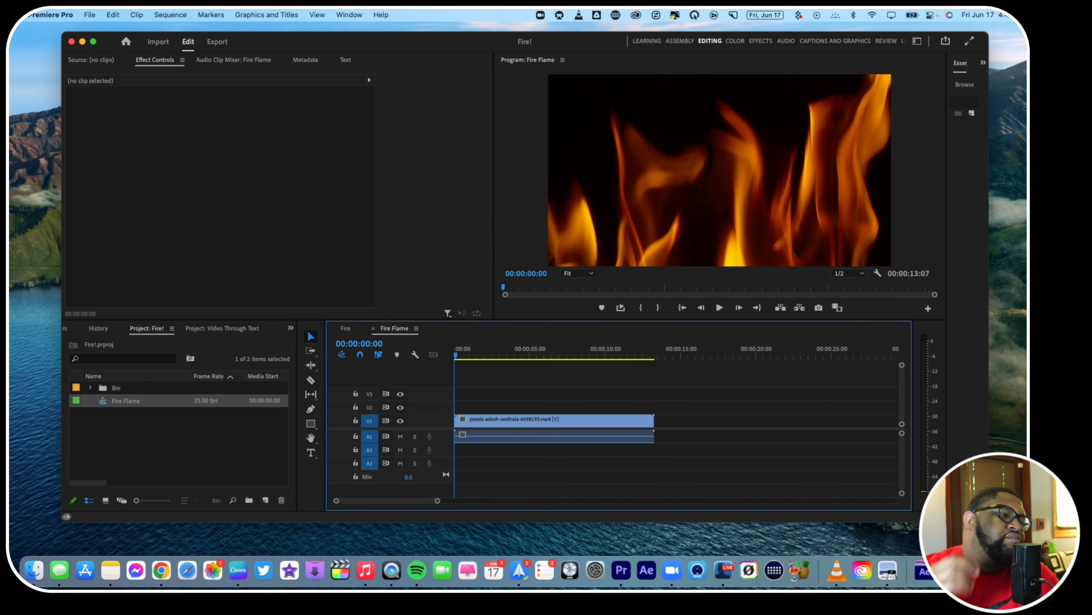
Play back the Fire Flame sequence from its beginning.
click(457, 355)
key(space)
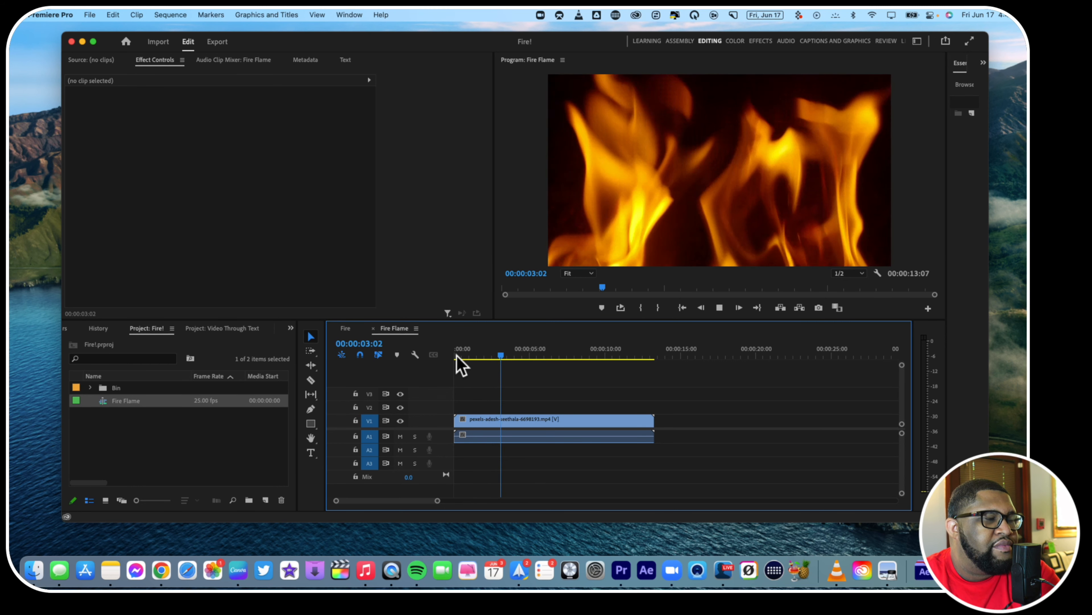
key(space)
Add a "Fire!" text layer left of centre in the flame footage, starting at 00:00:00:03.
click(457, 356)
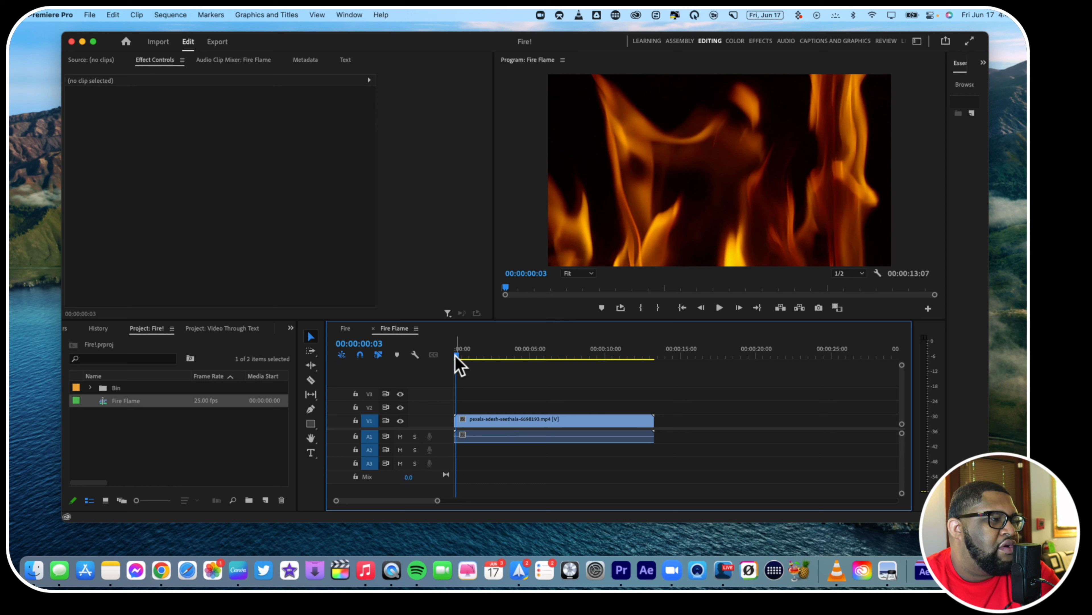
click(311, 452)
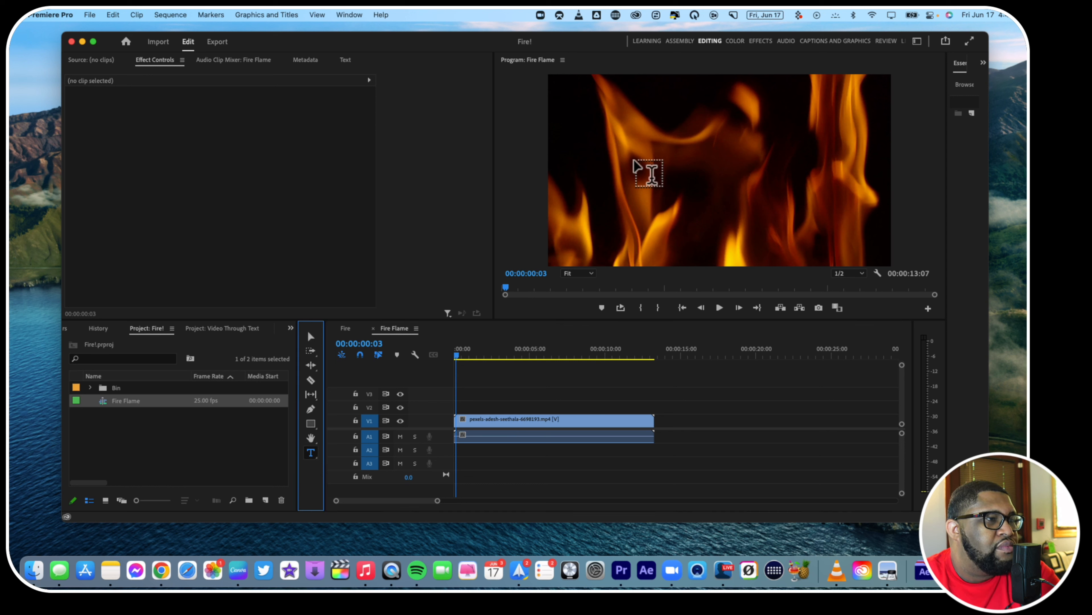
click(618, 159)
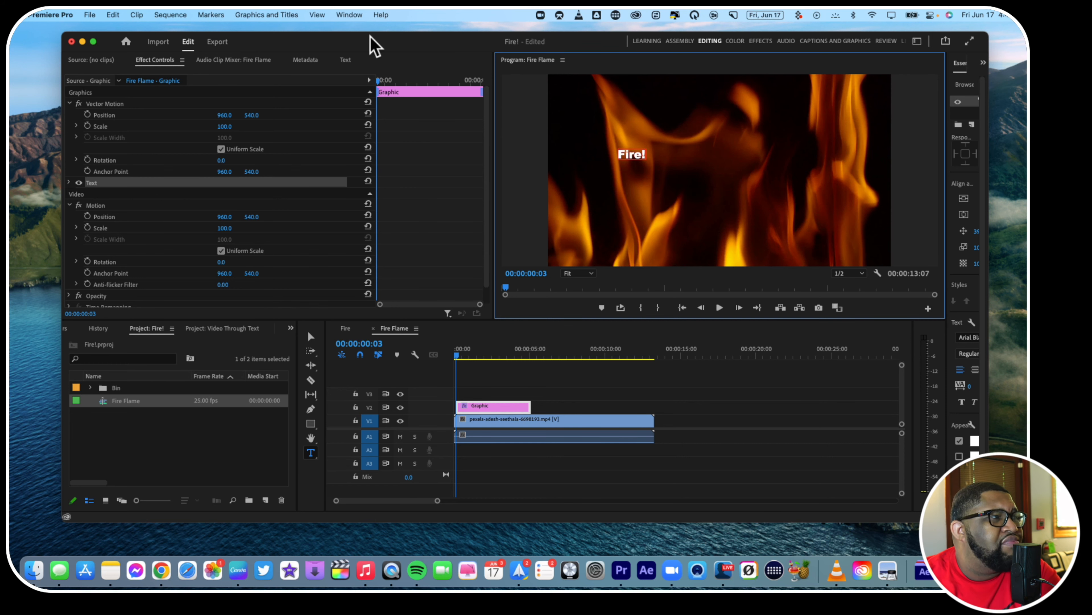
Enlarge the application window and widen the Essential Graphics area so its text settings are fully shown.
drag(371, 41, 331, 37)
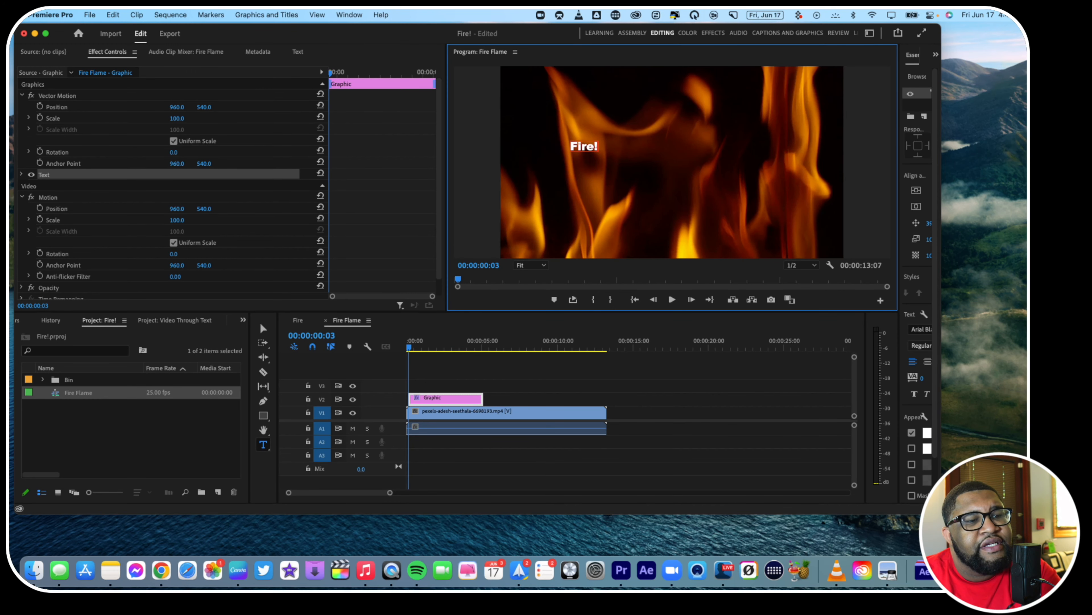
drag(941, 514, 1017, 536)
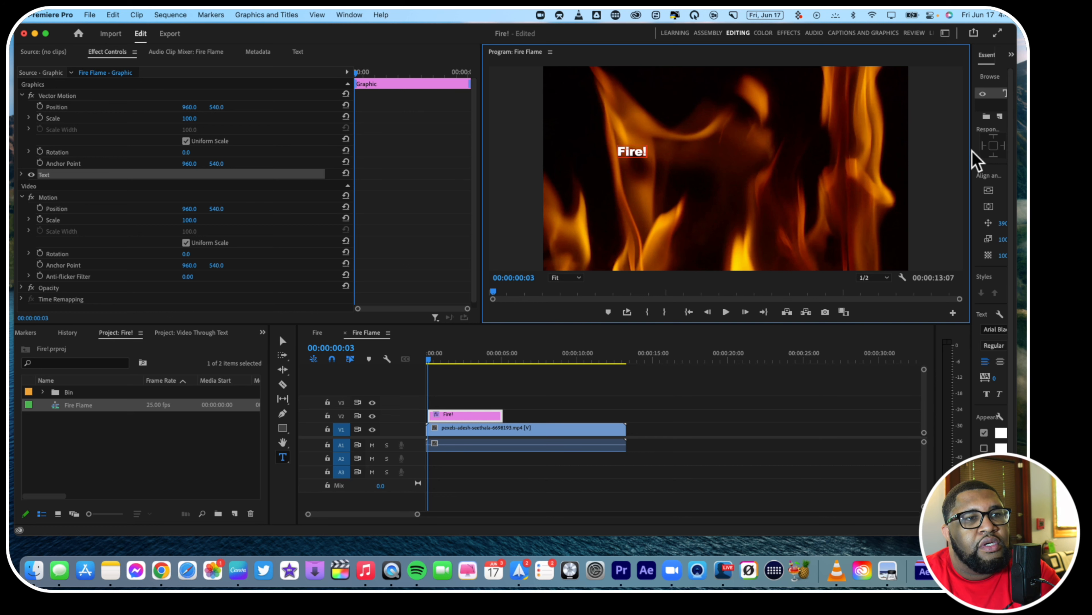
drag(972, 156, 845, 154)
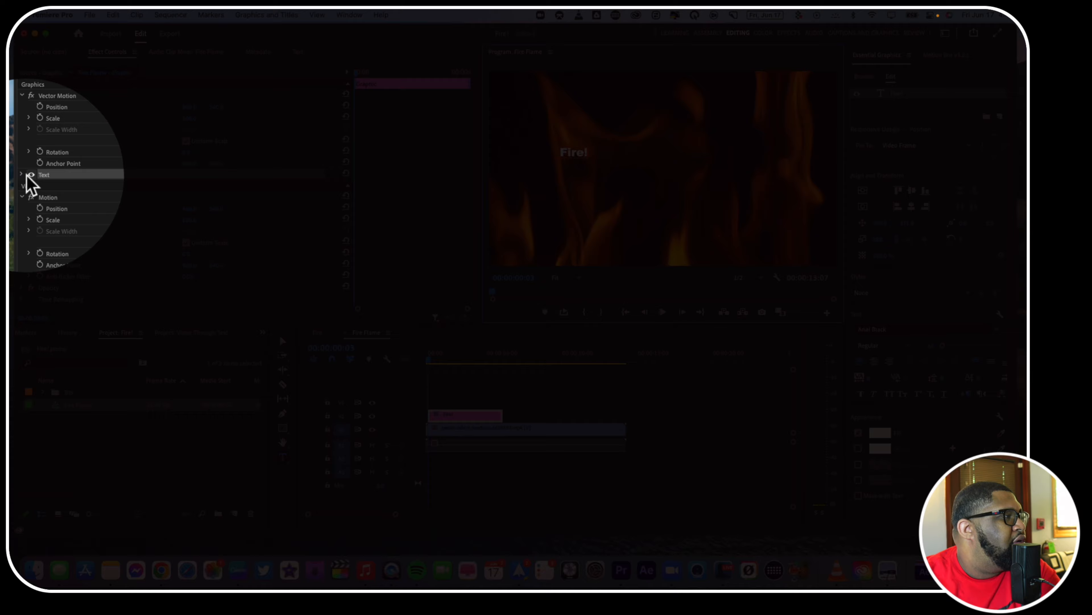
Change the "Fire!" text's font to Marker Felt Thin and its font size to 171.
click(22, 174)
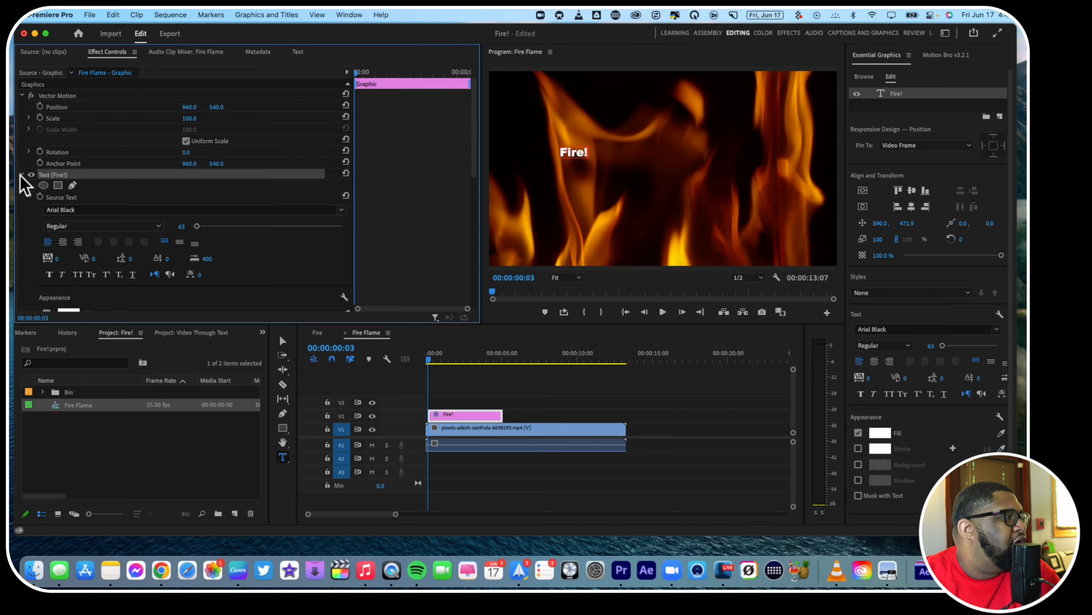
click(115, 210)
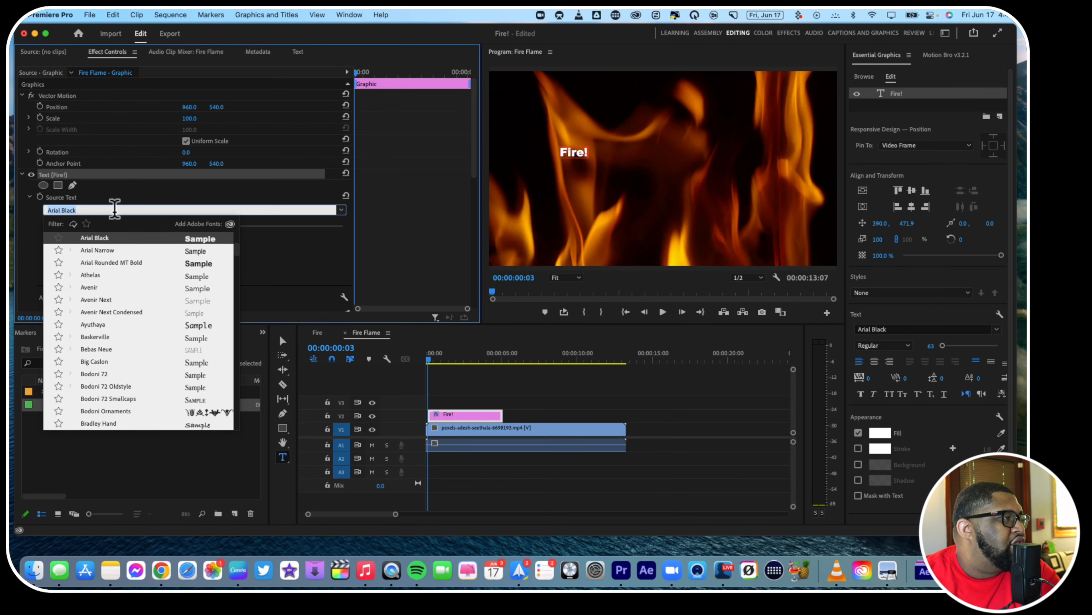
click(569, 147)
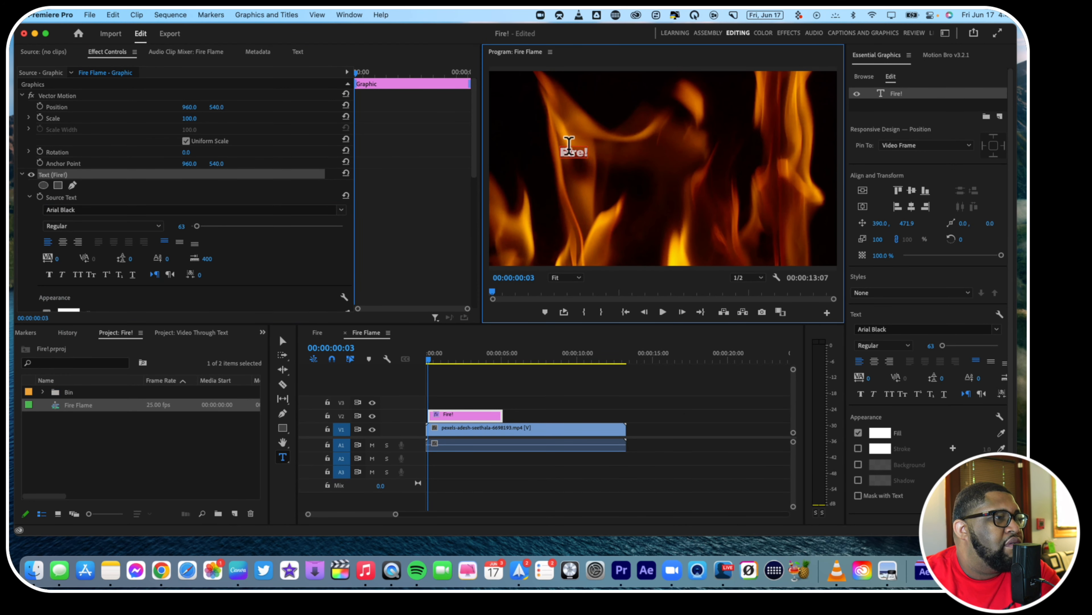
click(83, 210)
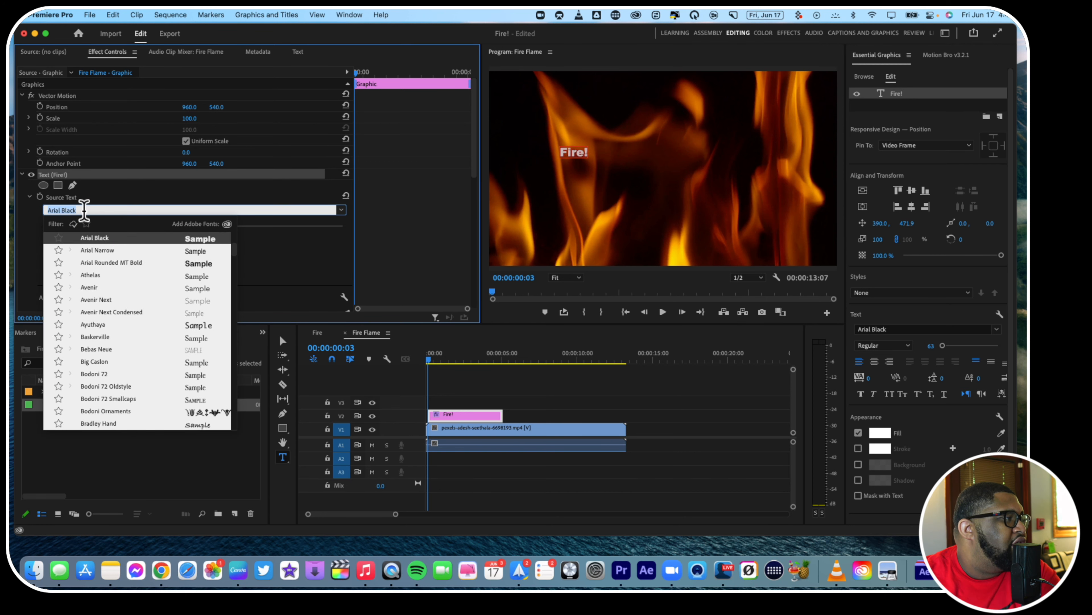
scroll(107, 269, up, 3)
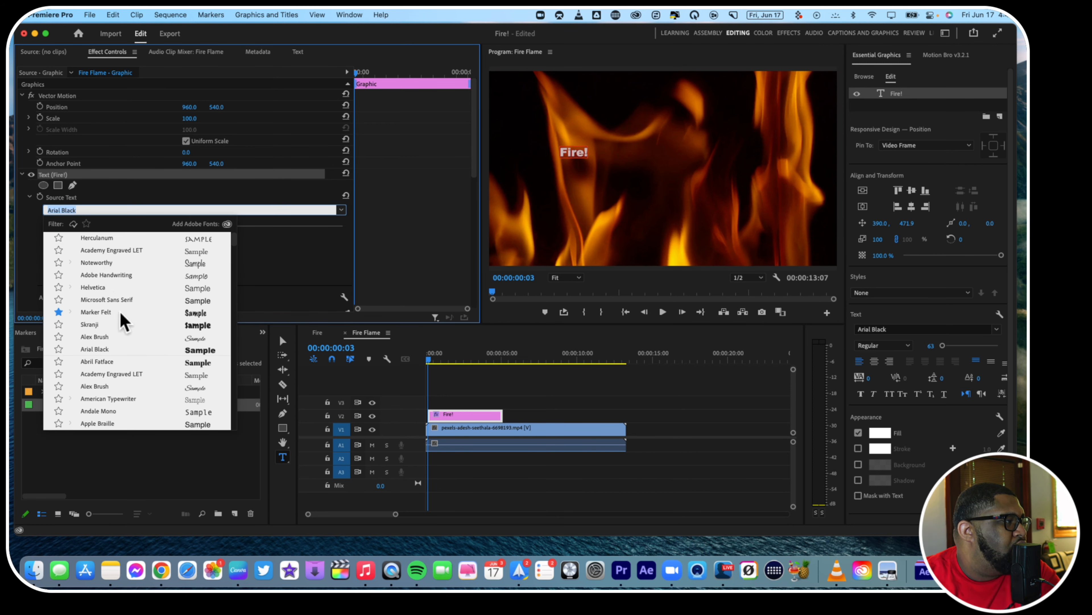
click(200, 313)
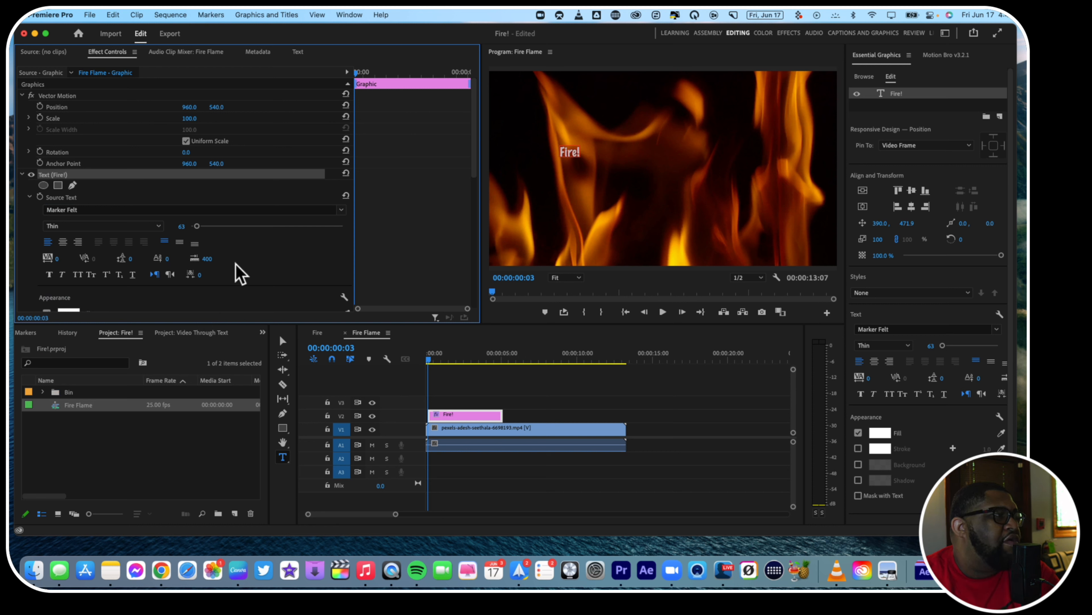
mouse_move(196, 230)
mouse_down()
mouse_move(224, 232)
mouse_move(203, 241)
mouse_up()
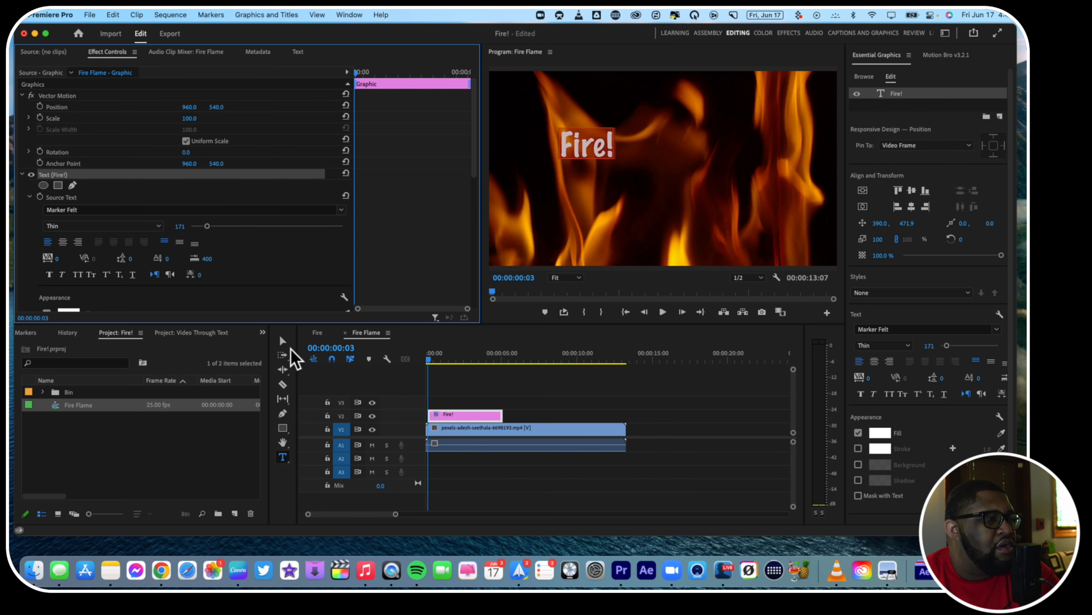
Enlarge the "Fire!" text to a scale of about 526% and move it over the middle of the frame.
click(283, 340)
double_click(598, 149)
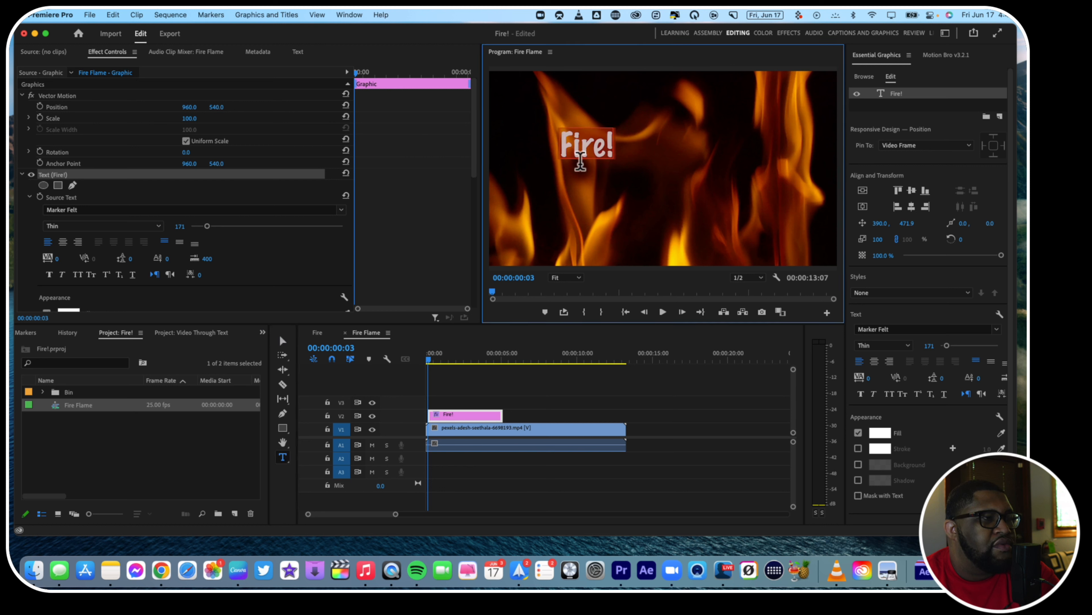
click(282, 340)
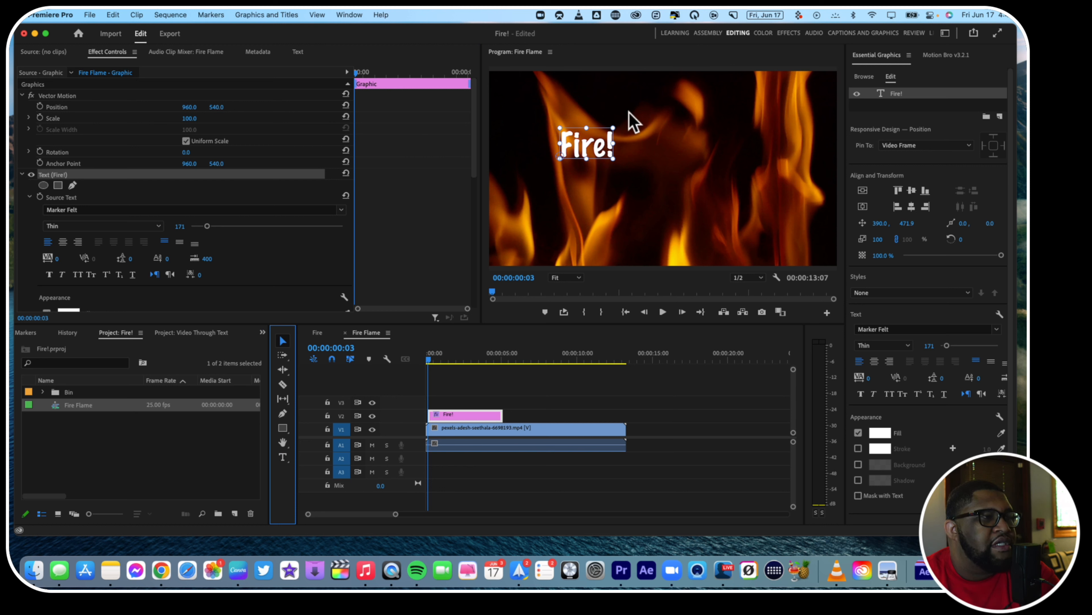
drag(613, 128, 612, 175)
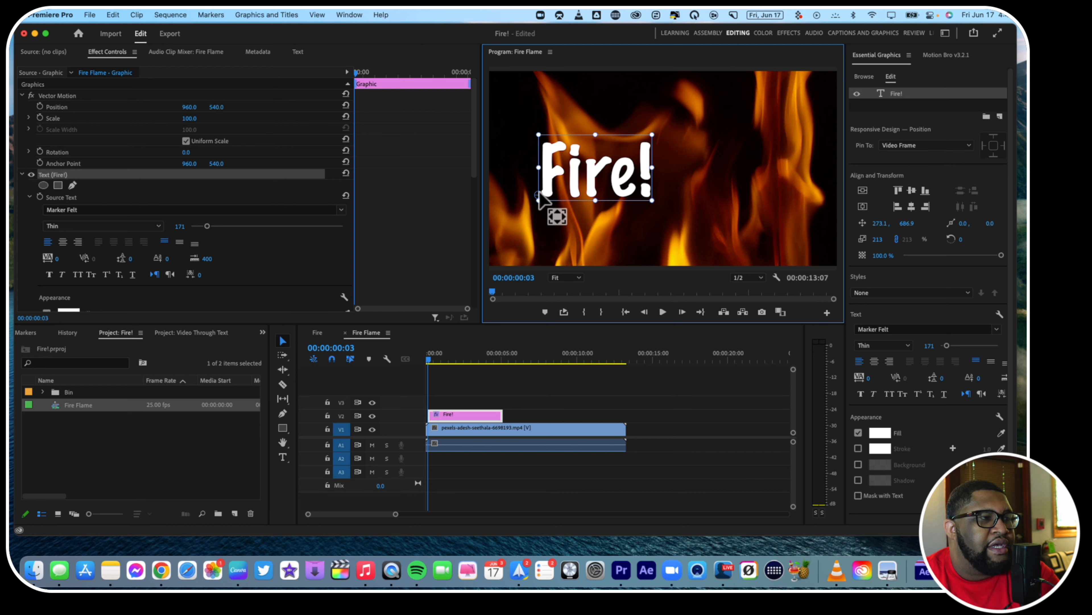
drag(550, 189, 659, 142)
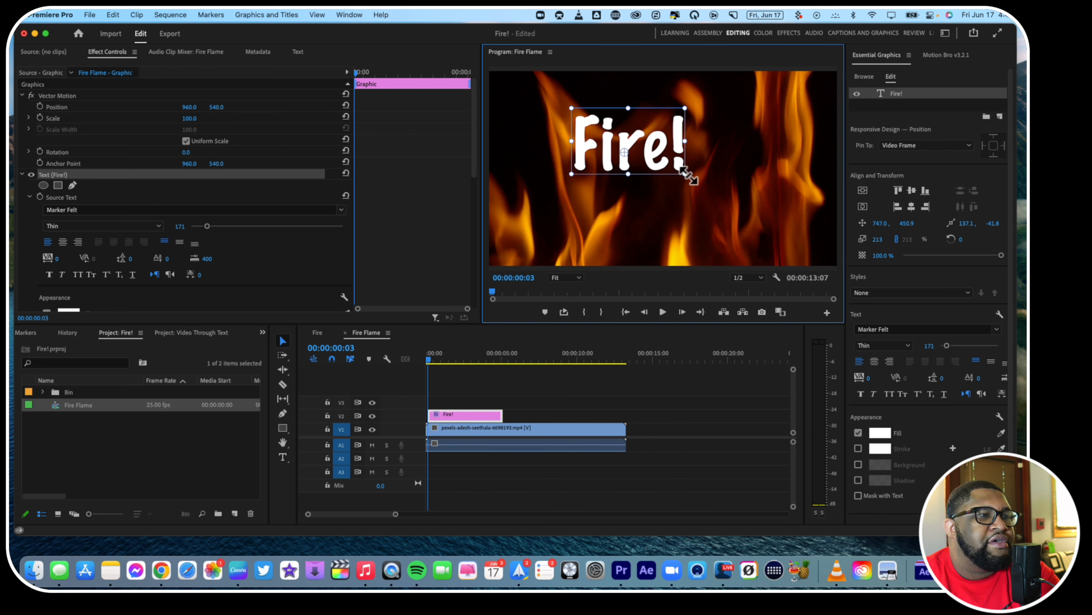
drag(689, 176, 805, 244)
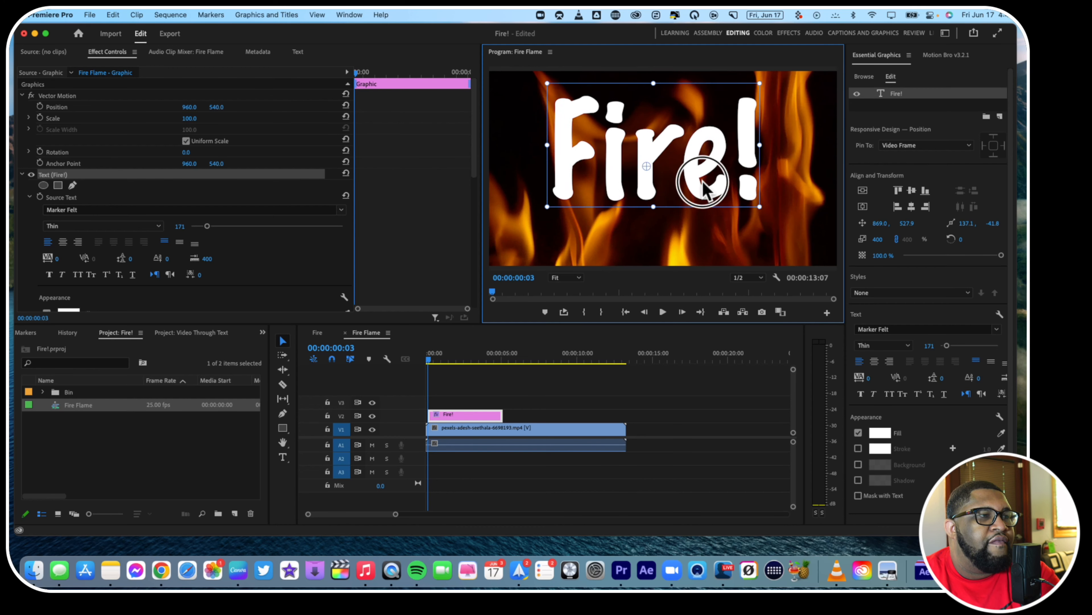
drag(704, 183, 721, 207)
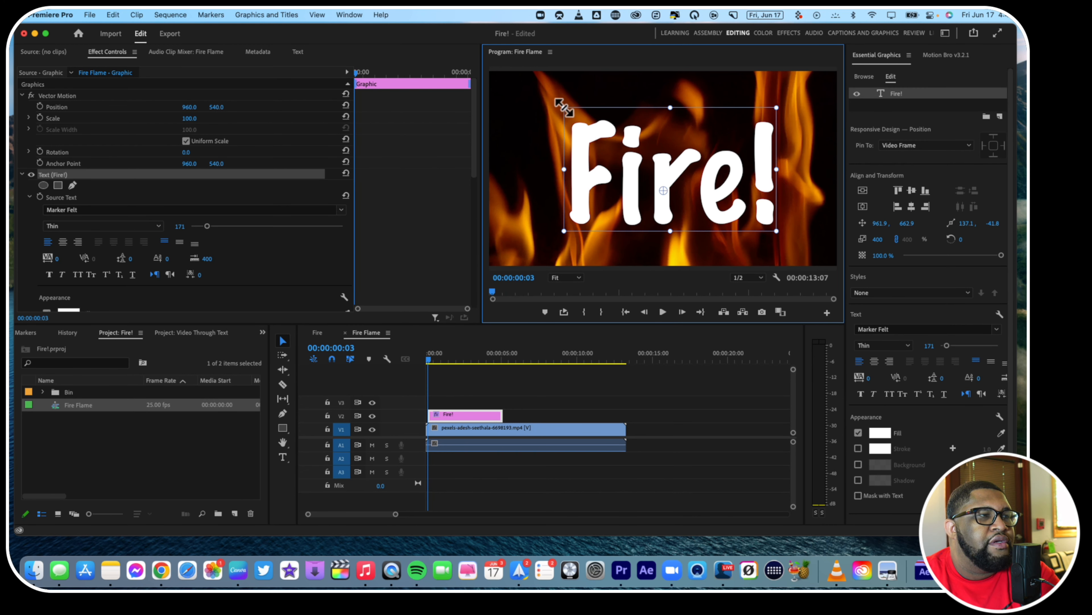
drag(563, 106, 499, 80)
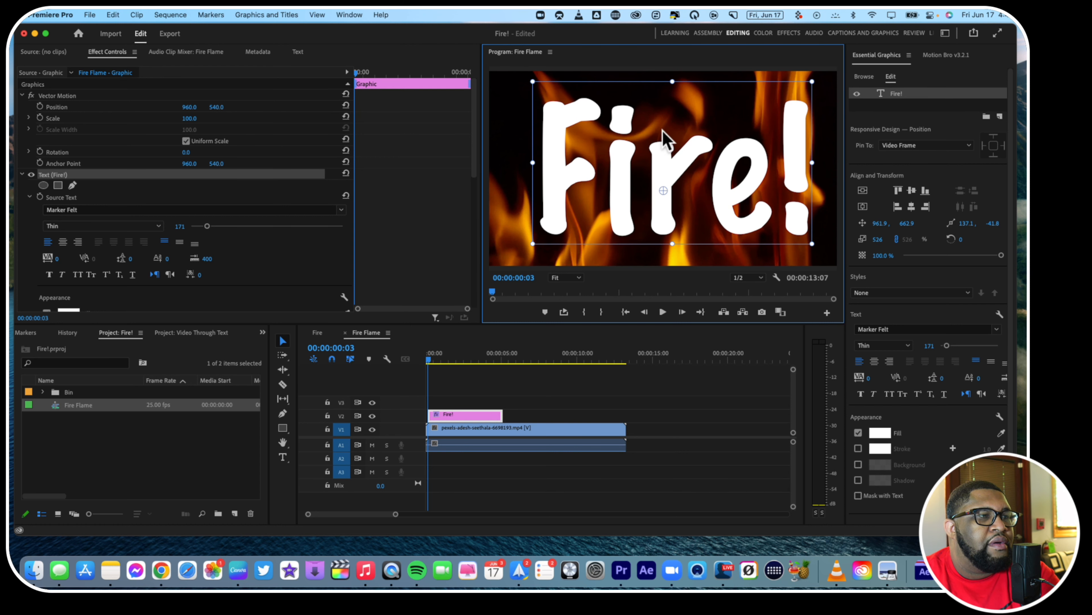
Center the enlarged "Fire!" text vertically and horizontally in the video frame.
mouse_move(662, 136)
mouse_down()
mouse_move(641, 129)
mouse_move(654, 124)
mouse_up()
click(863, 190)
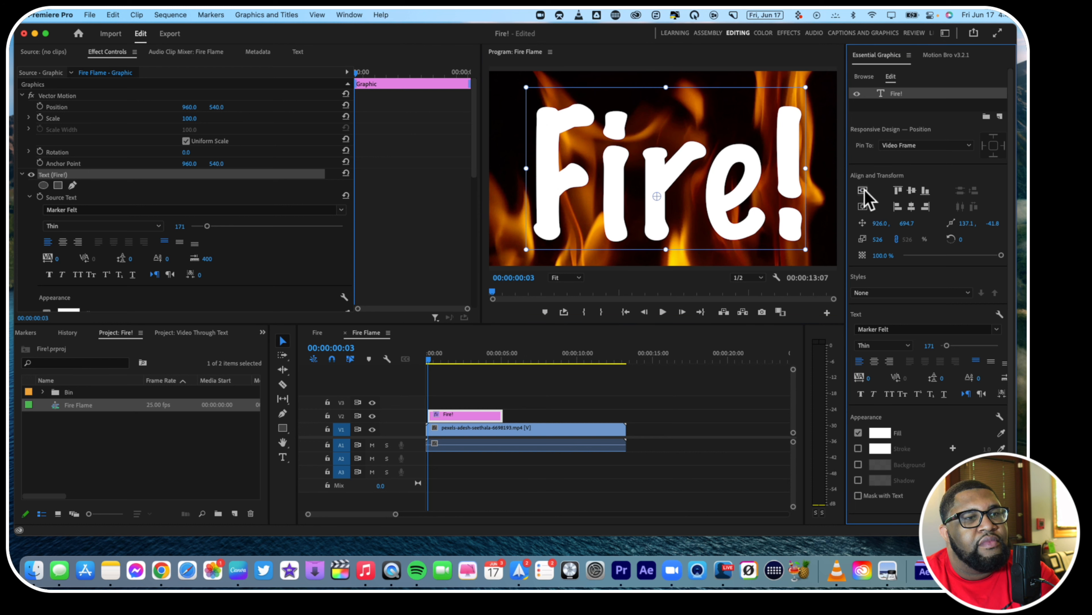
click(863, 207)
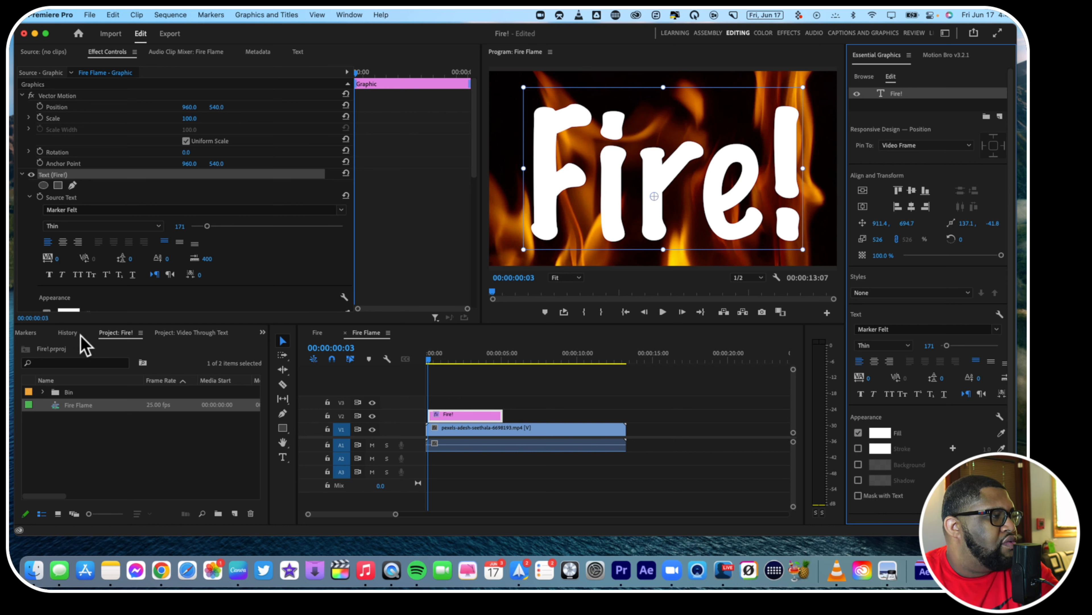
Search the effects for "track ma" and apply Track Matte Key to the flame video clip on V1.
scroll(81, 335, up, 6)
click(168, 333)
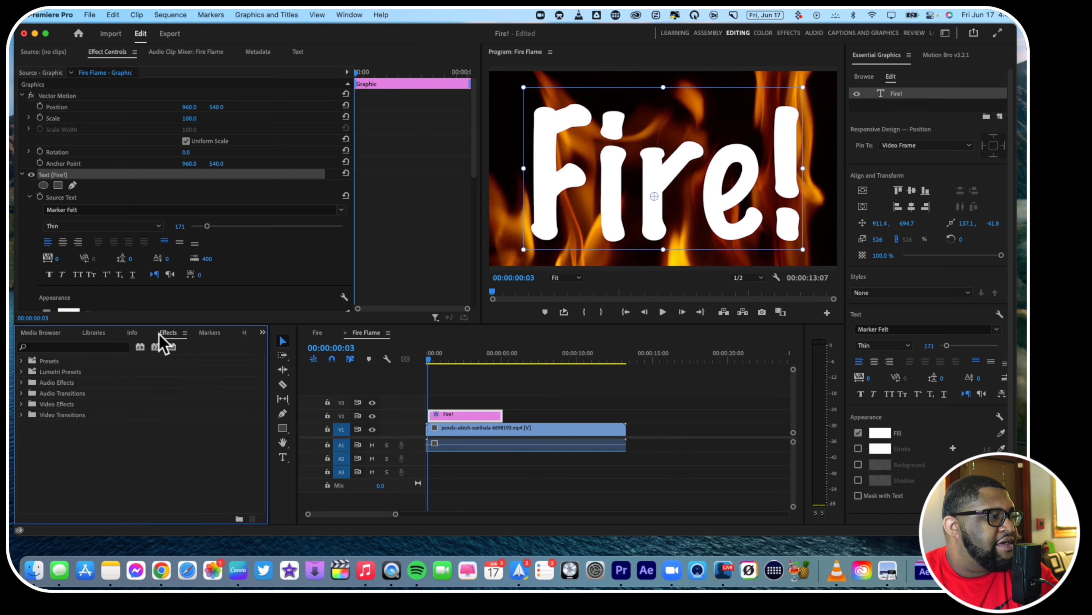
click(115, 347)
text(track ma)
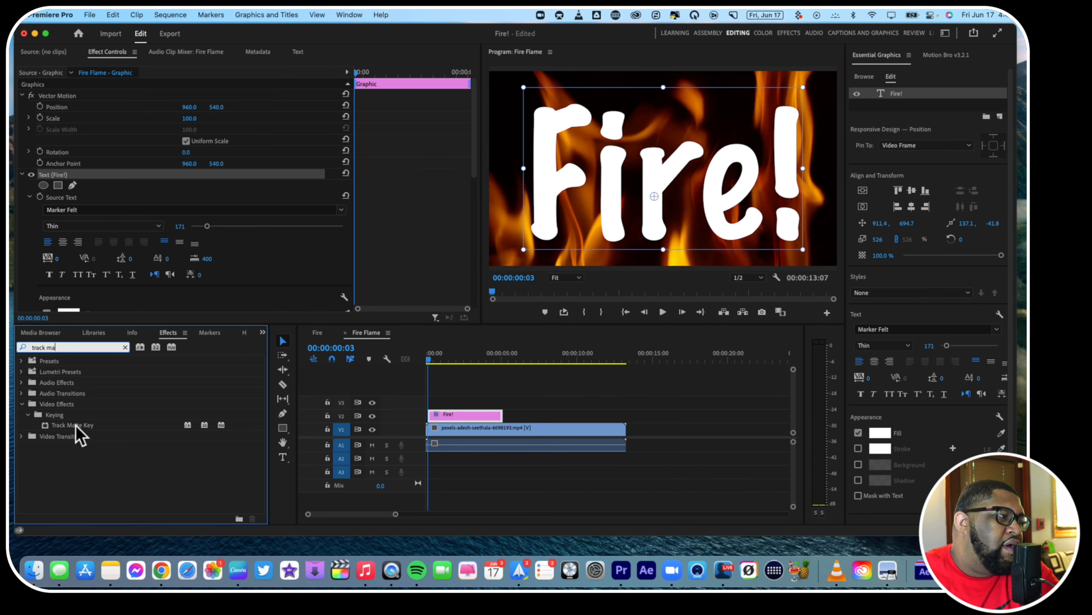
drag(75, 425, 447, 436)
click(446, 433)
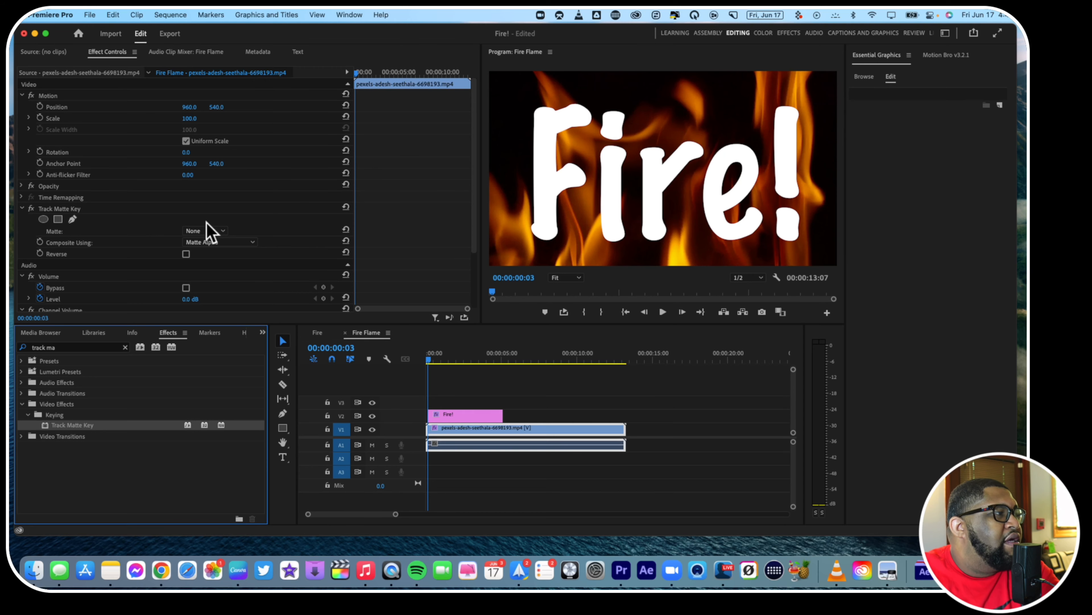
Set the flame clip's Track Matte Key matte to Video 2.
scroll(161, 233, down, 4)
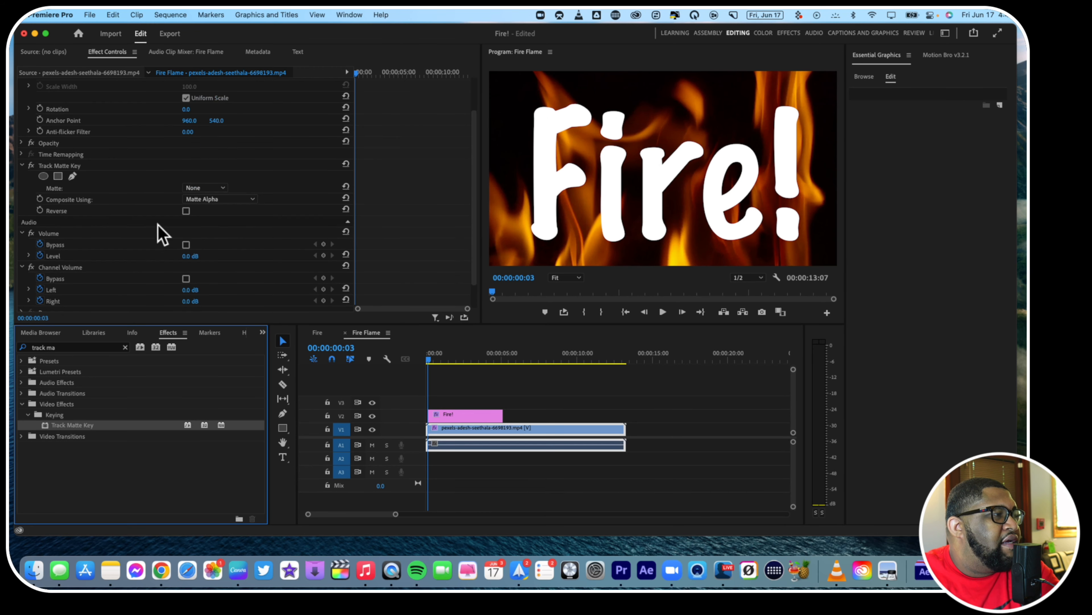
scroll(162, 234, up, 4)
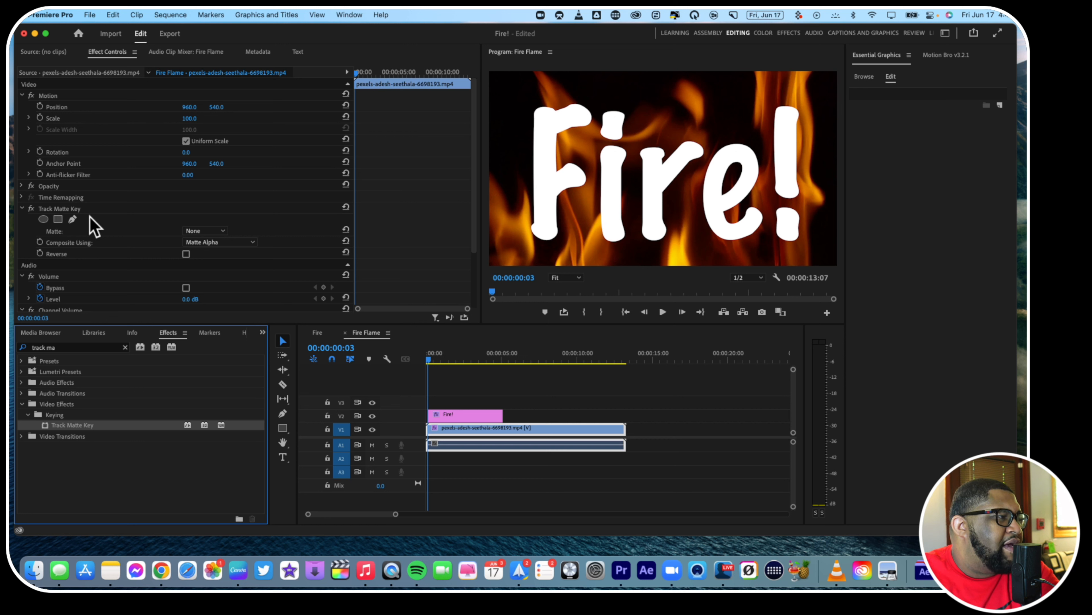
click(210, 231)
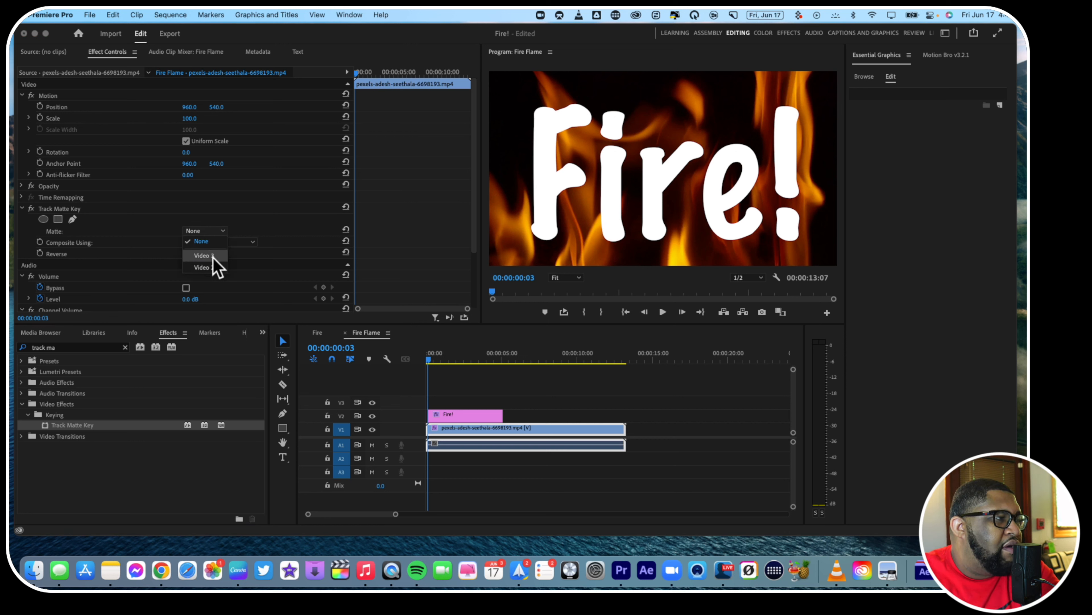
click(211, 267)
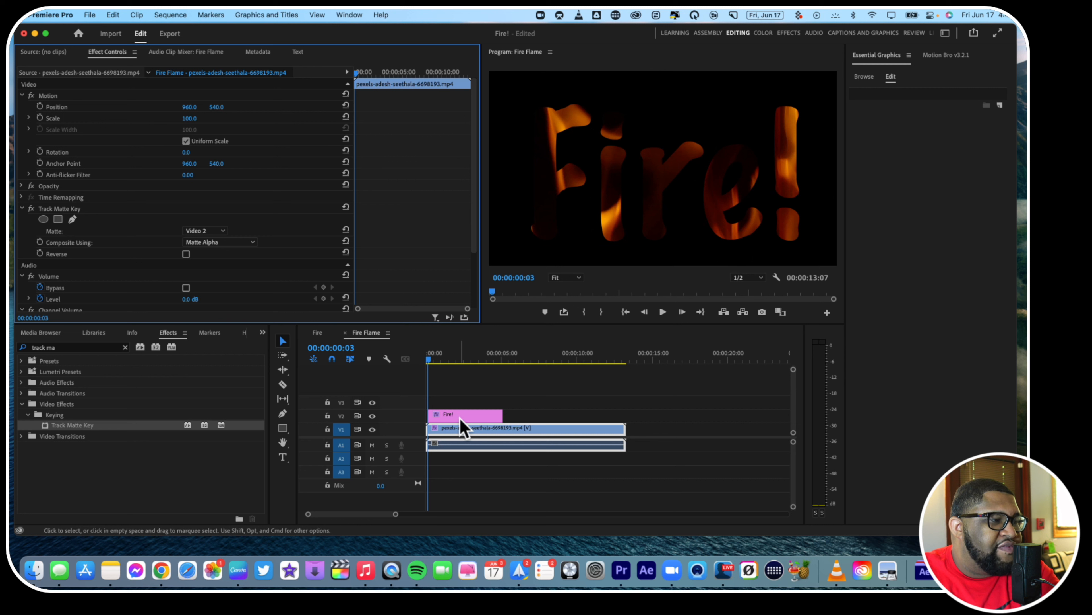
Play back the flame-filled "Fire!" text from the start of the sequence.
click(427, 361)
key(space)
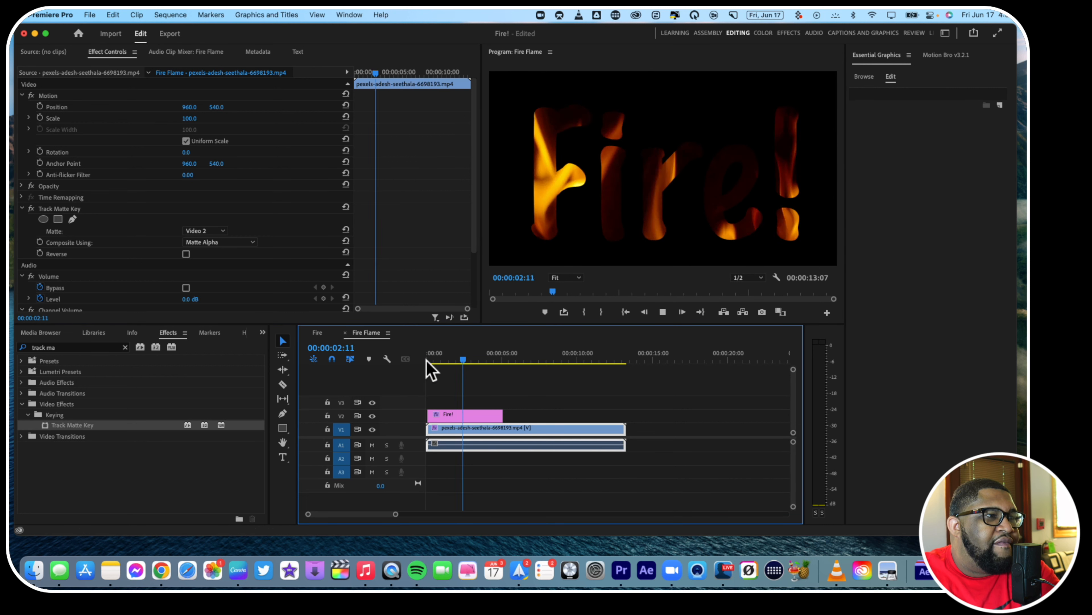
key(space)
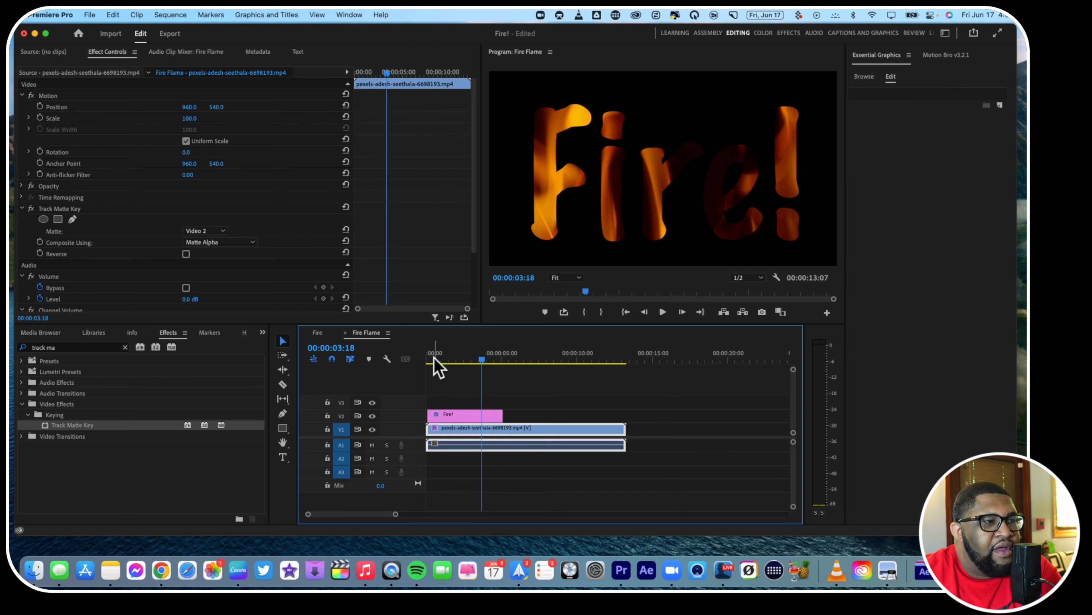
click(427, 358)
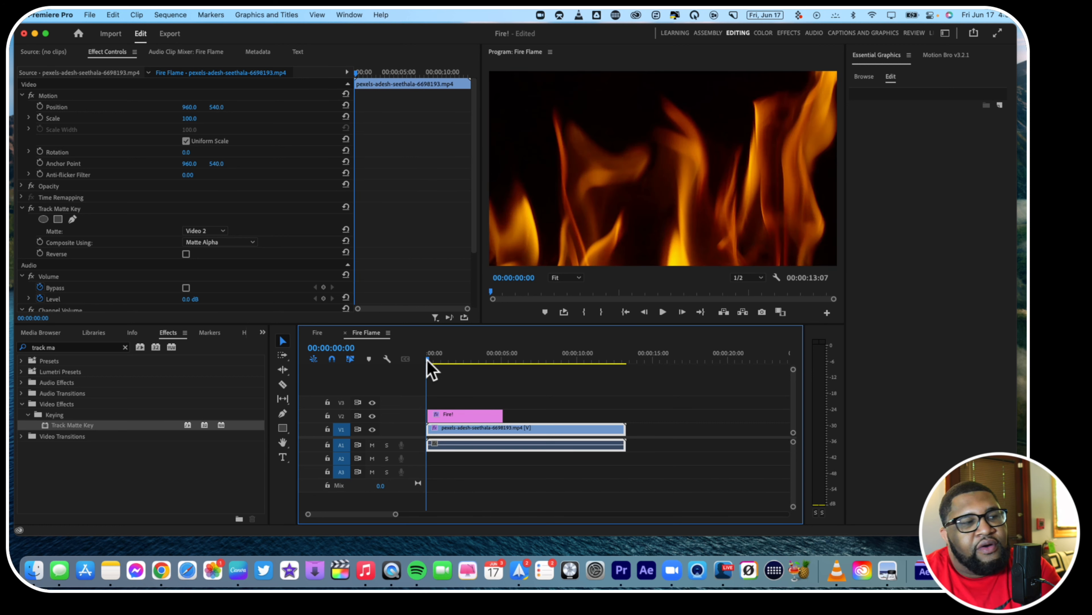
key(space)
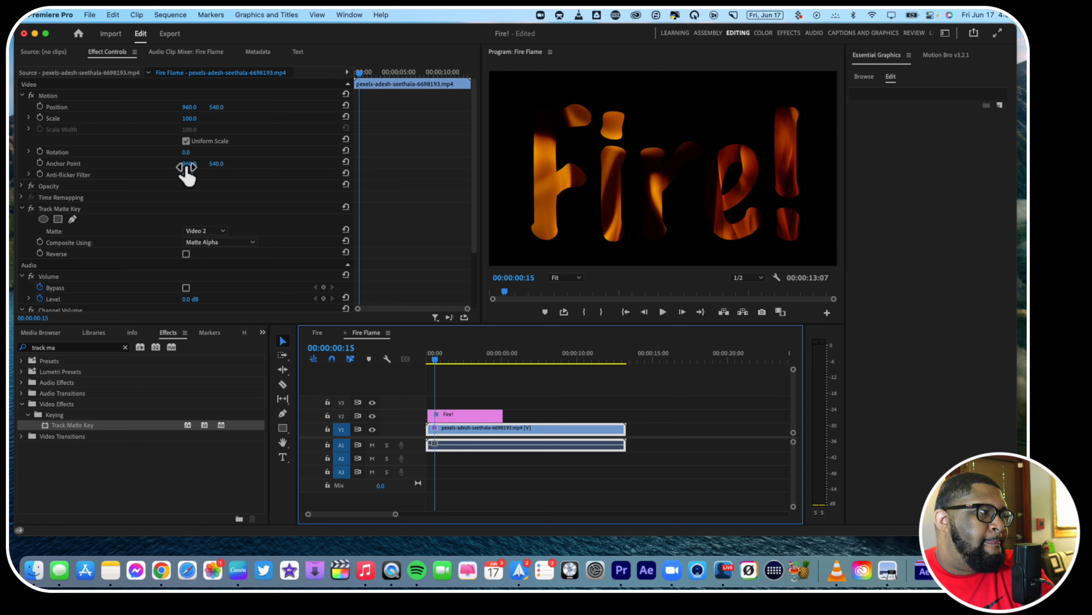
Find Cross Dissolve and add it to both ends of the flame clip, with a 00:00:01:05 duration at the start.
click(124, 347)
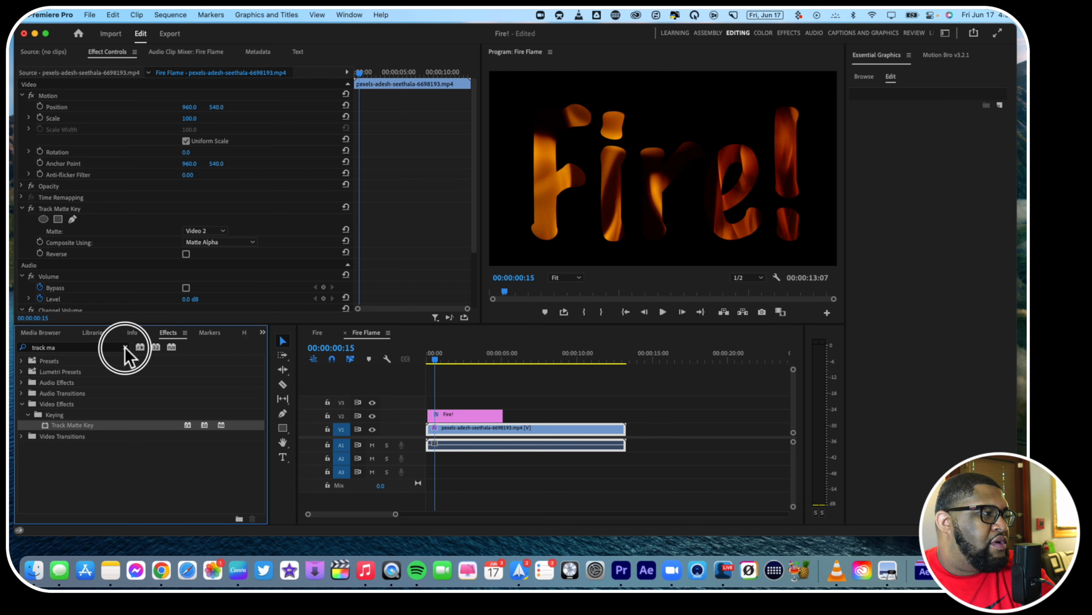
click(90, 348)
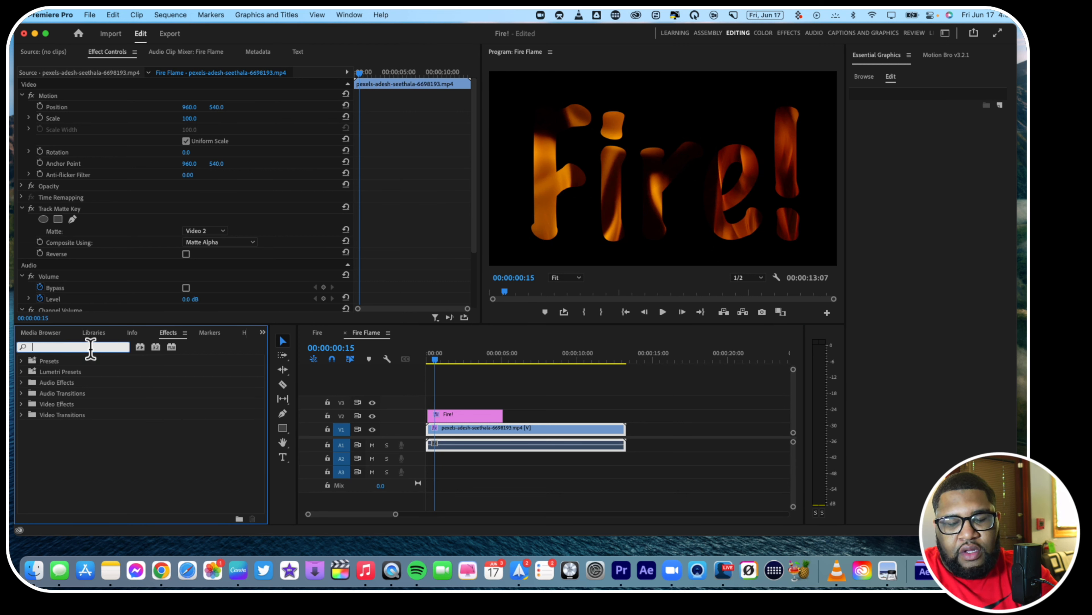
text(cross)
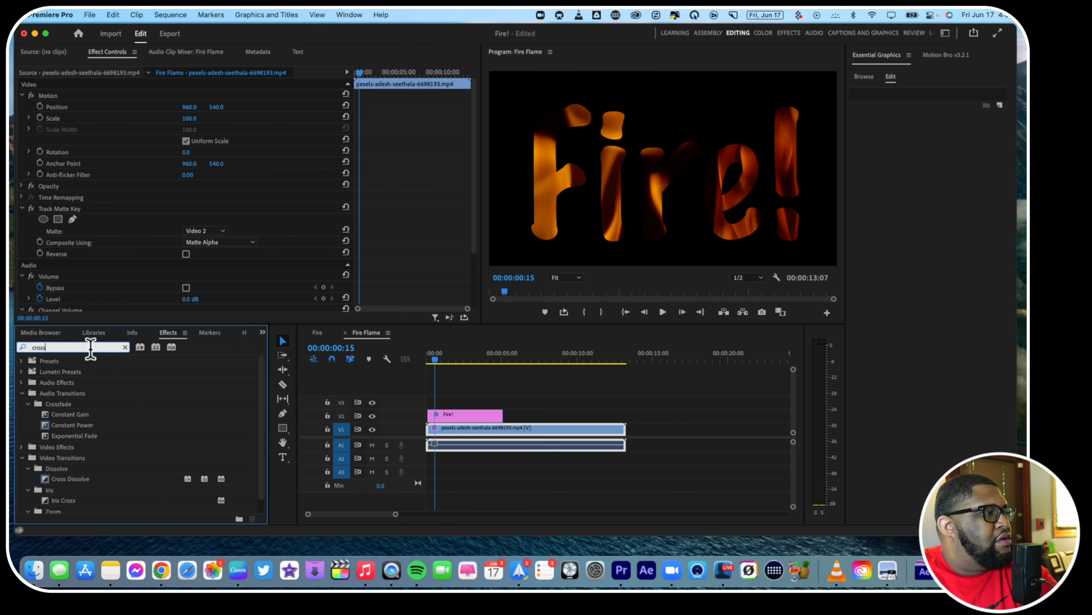
text( di)
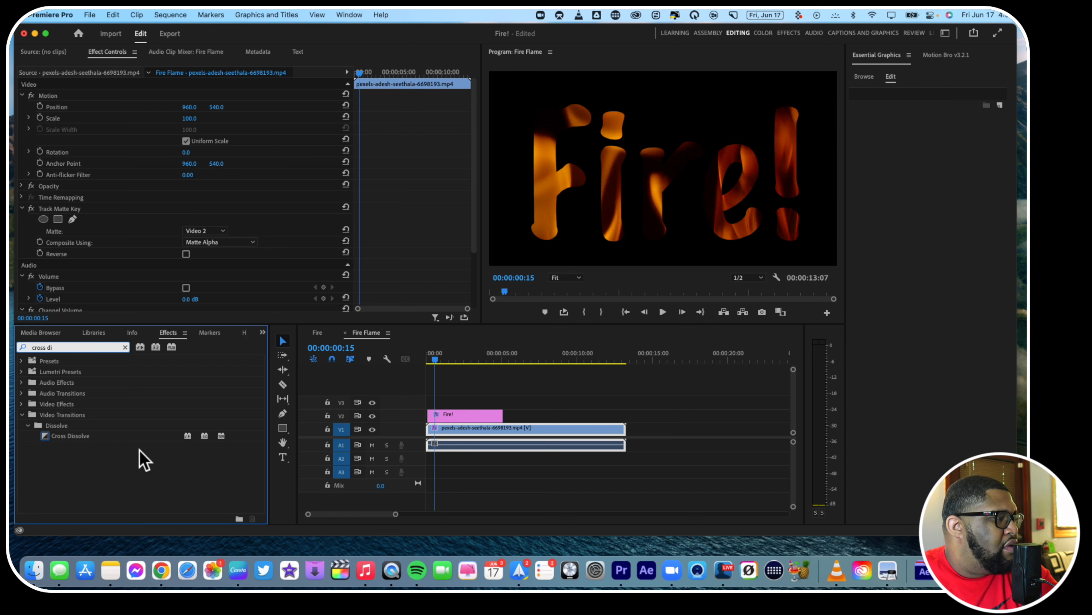
drag(72, 439, 438, 433)
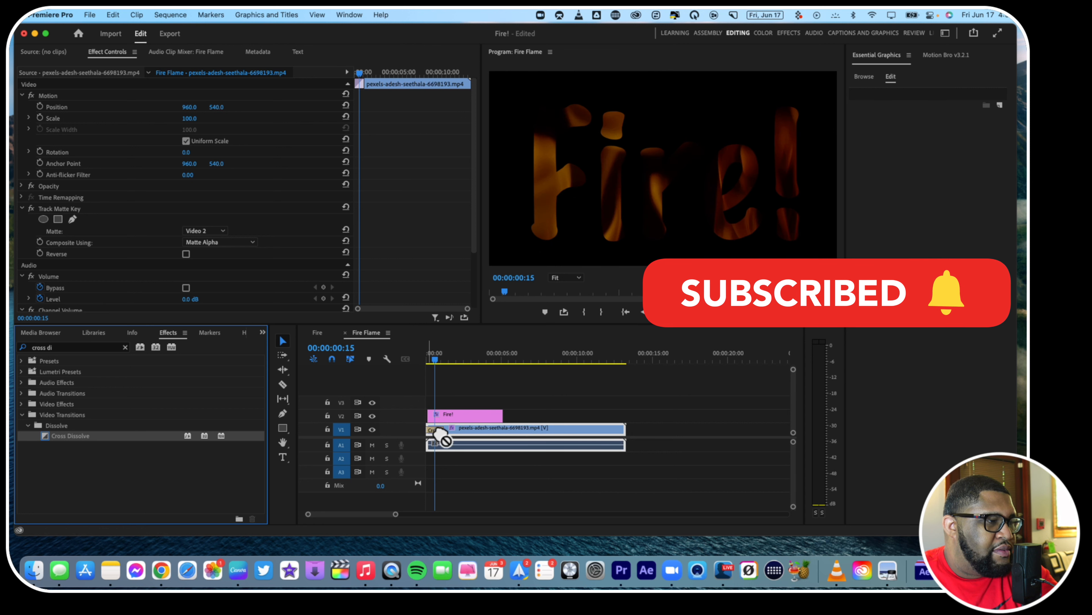
double_click(434, 430)
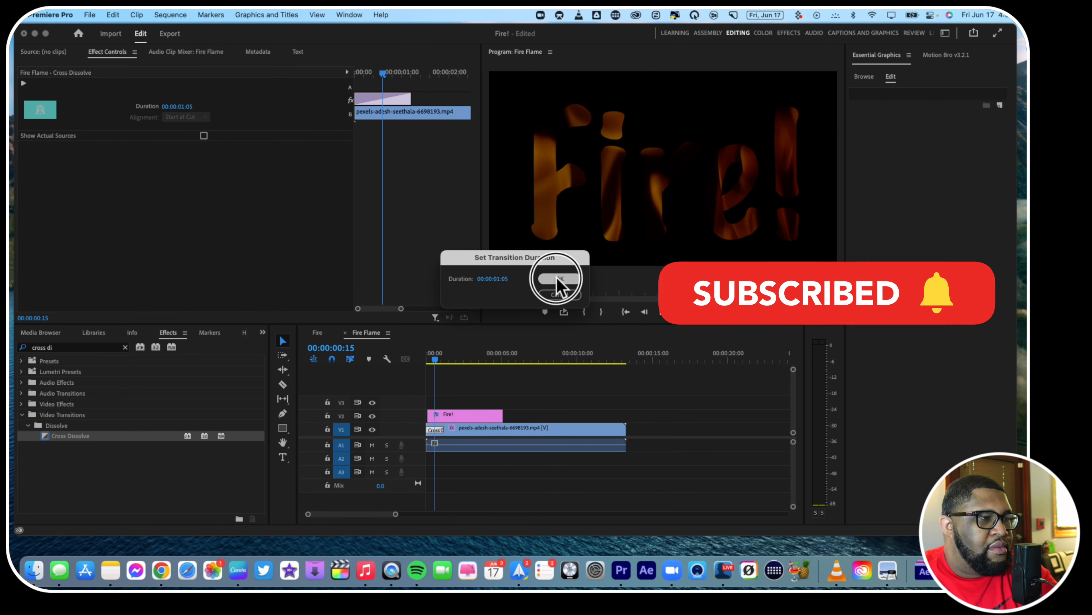
click(559, 278)
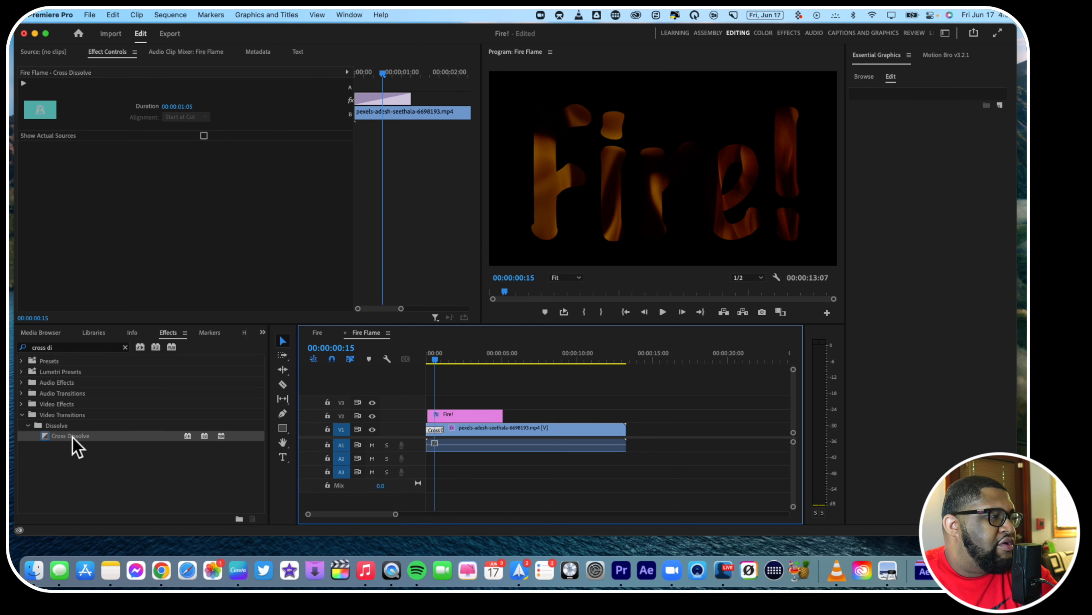
drag(73, 446, 621, 434)
Play back the closing seconds of the flame clip and the opening text section to review both dissolves.
click(580, 358)
key(space)
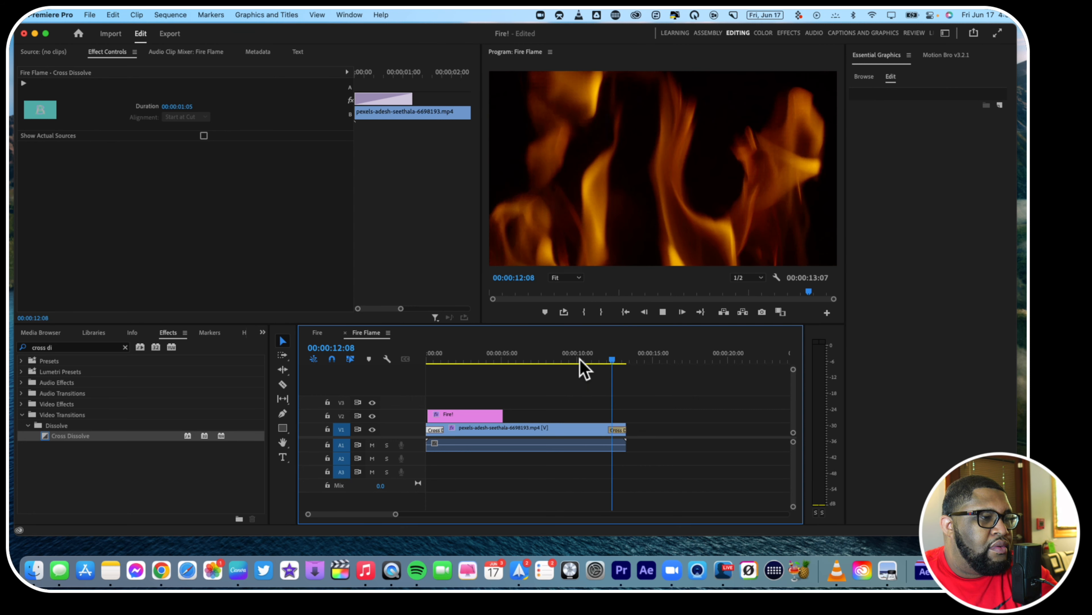
click(428, 364)
key(space)
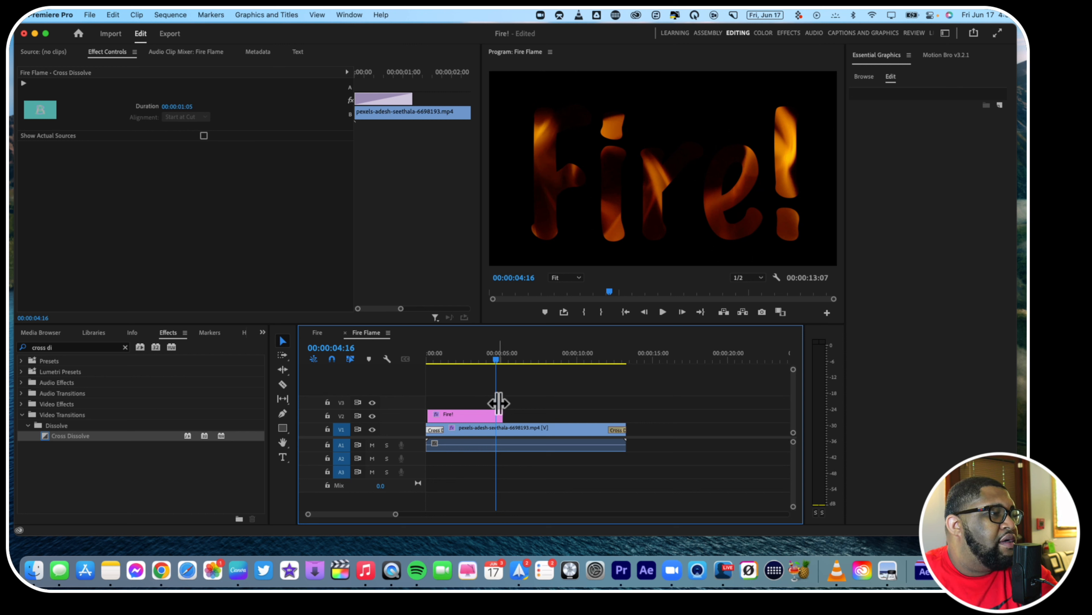
Keyframe the "Fire!" graphic's Vector Motion Scale from 100 at 00:00:04:16 to 2962 at 00:00:04:24.
click(495, 416)
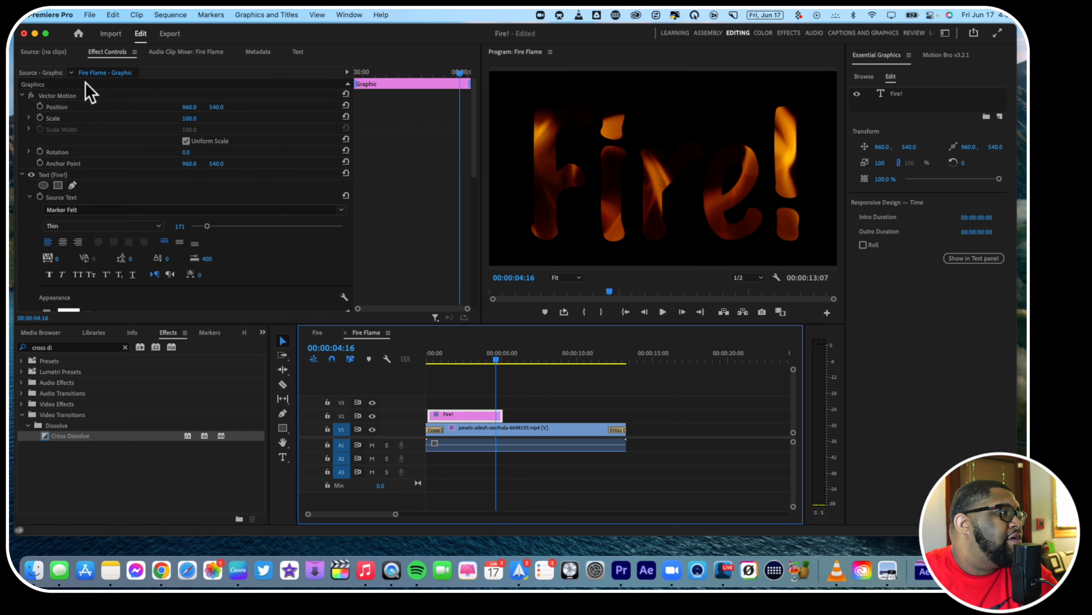
click(41, 117)
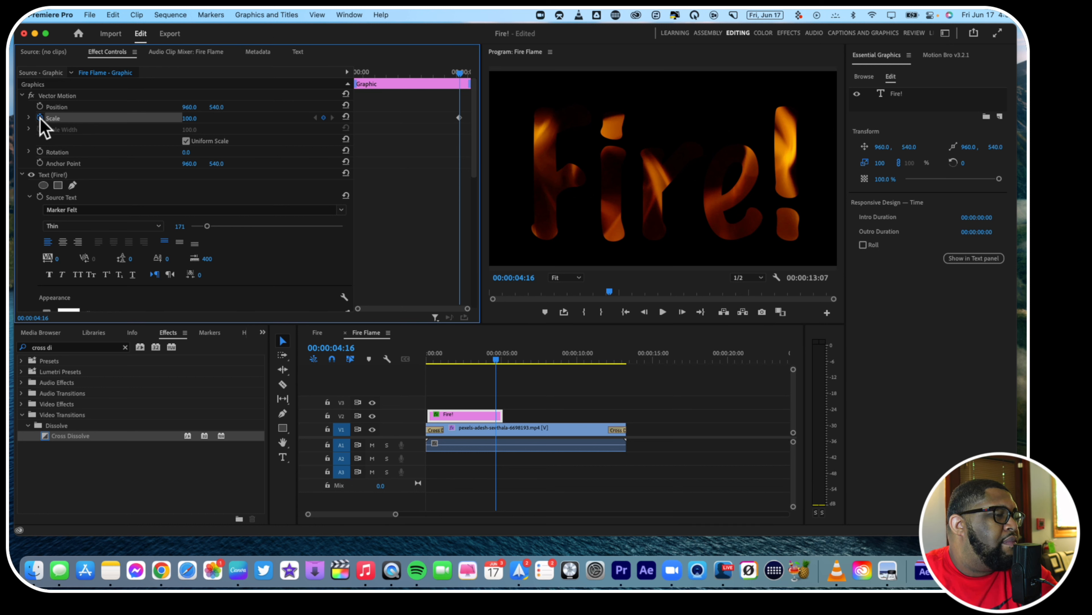
key(Right)
key(Right)
key(Right)
key(Right)
key(Right)
key(Right)
key(Right)
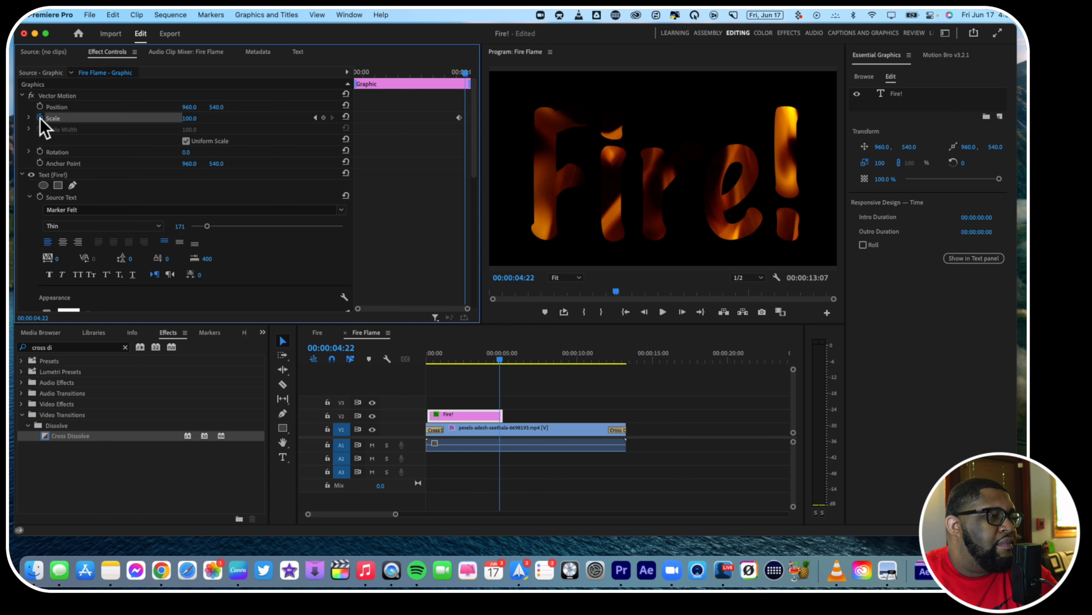
key(Right)
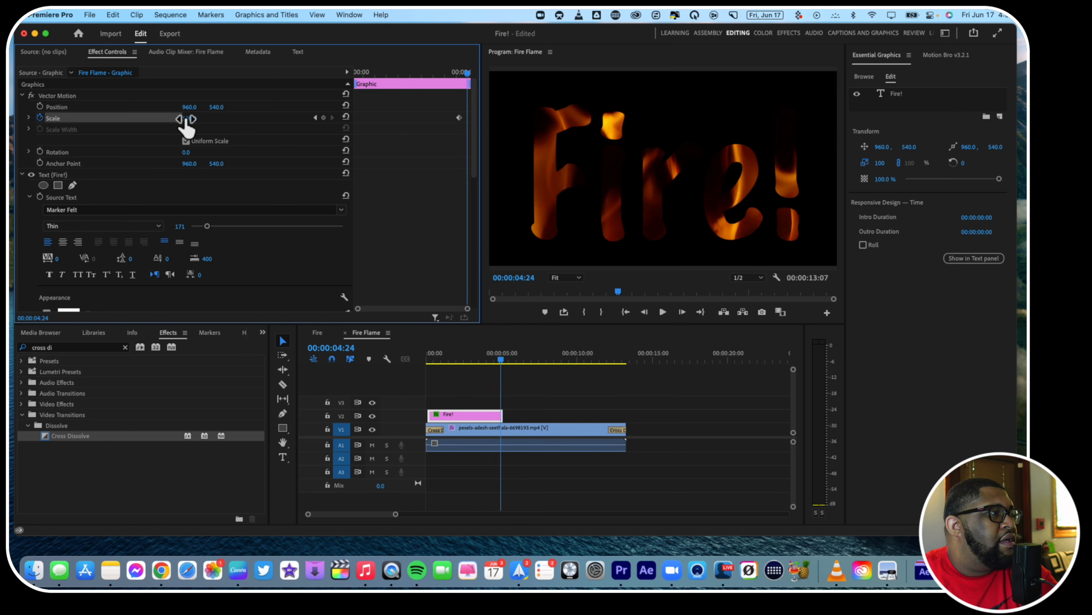
drag(186, 120, 187, 124)
Play back the scale animation of the "Fire!" text through to the full-frame flames.
click(452, 360)
key(space)
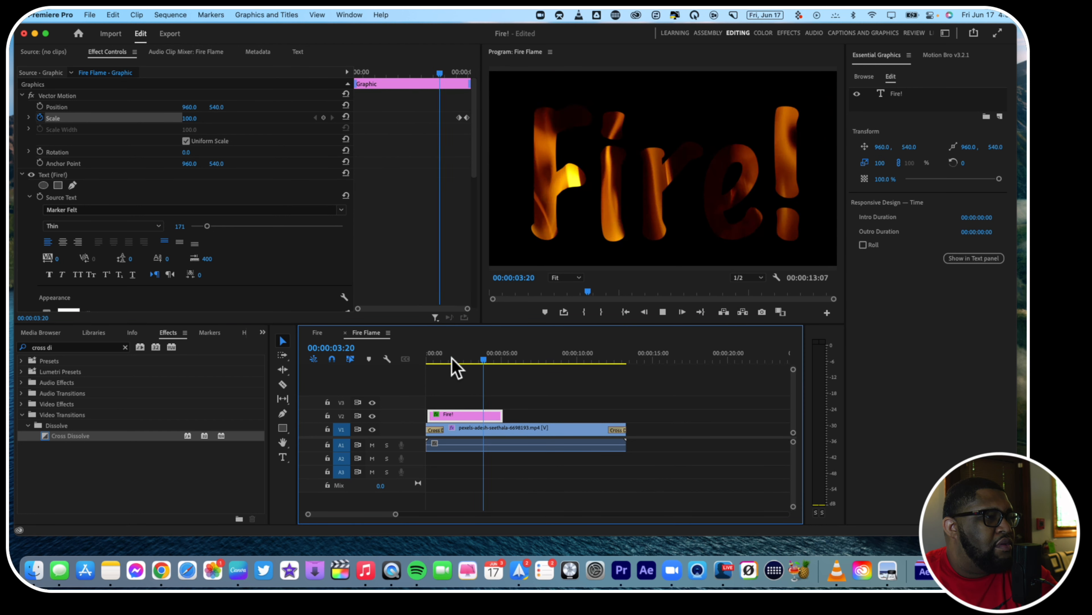
key(space)
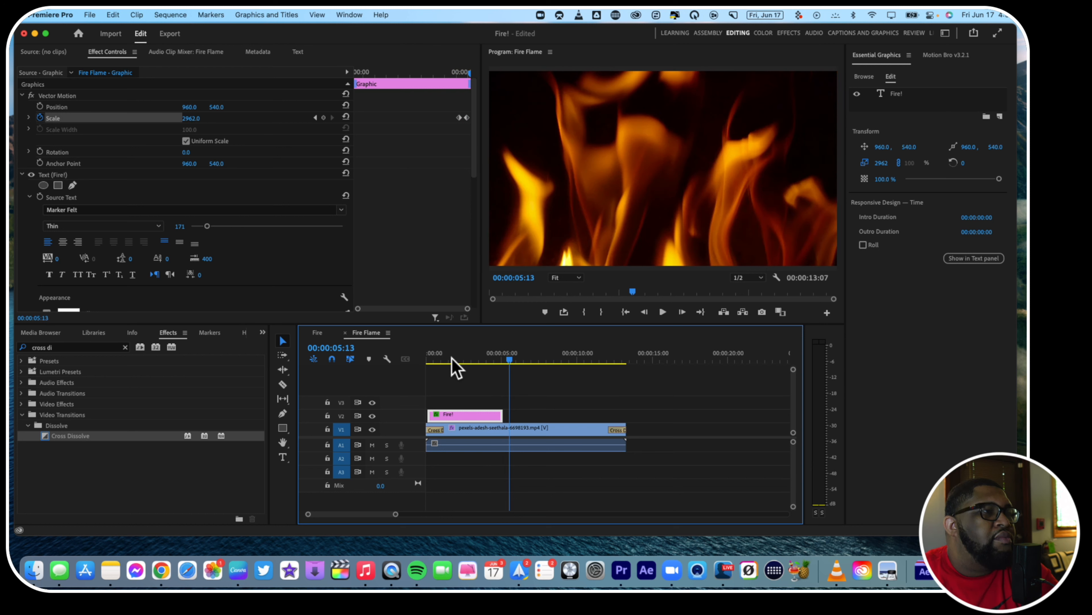
Move the "Fire!" graphic's first Scale keyframe earlier, to about 00:00:01:06, and play back the longer zoom.
key(space)
key(space)
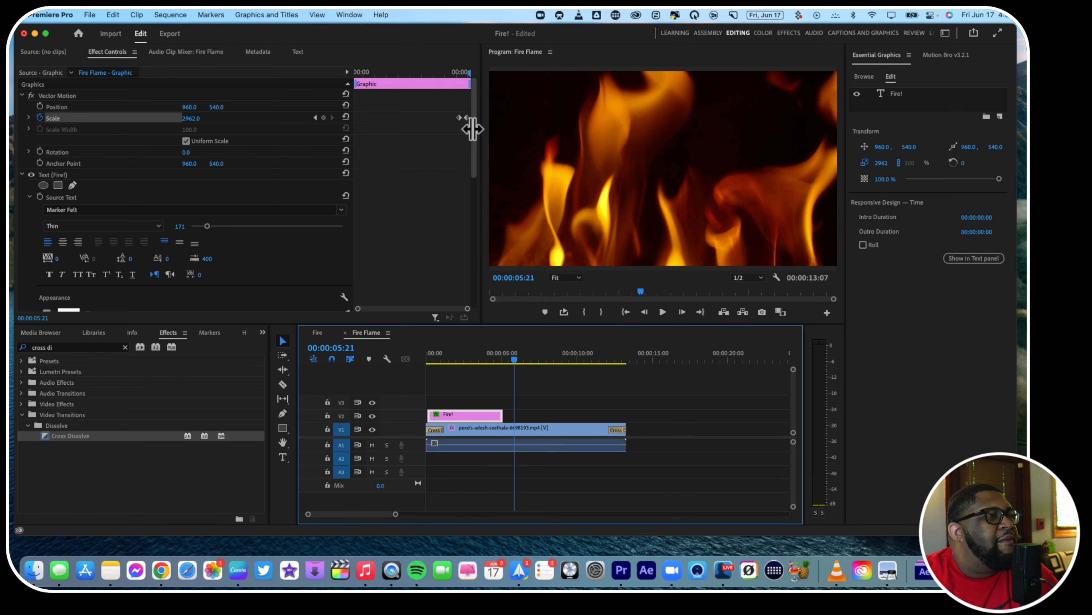
drag(459, 118, 423, 120)
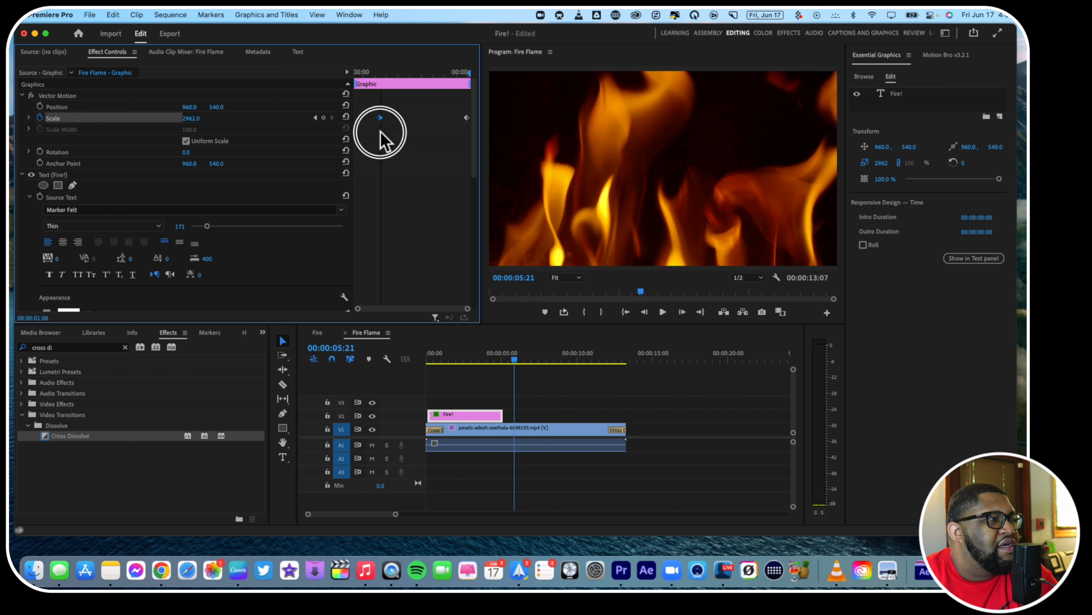
click(438, 360)
key(space)
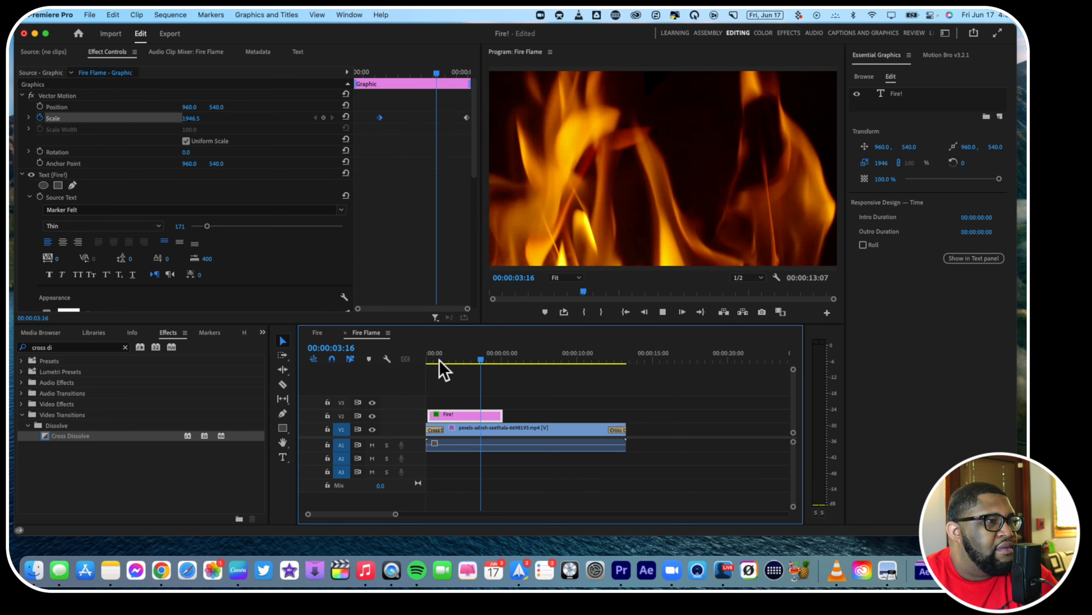
key(space)
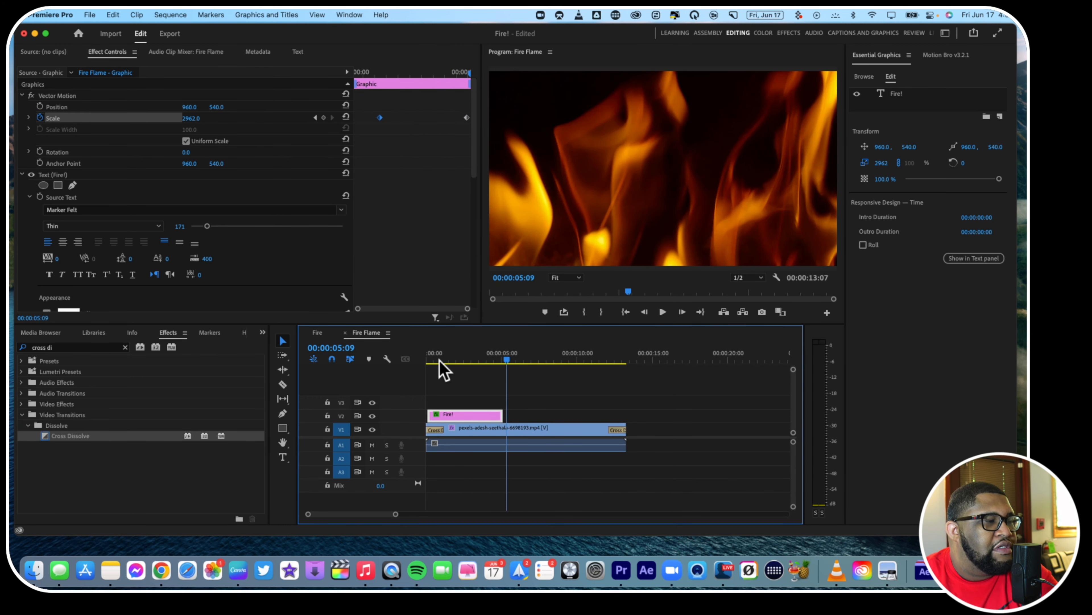
Apply Ease Out to both Scale keyframes of the "Fire!" graphic and play back the zoom from the start.
drag(375, 105, 466, 117)
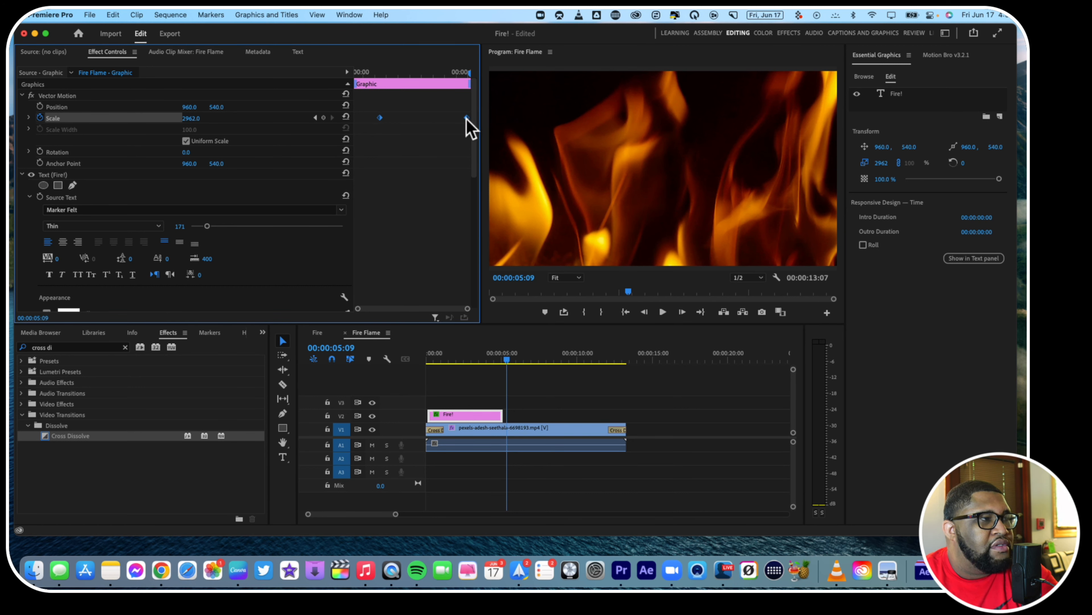
right_click(470, 127)
click(445, 132)
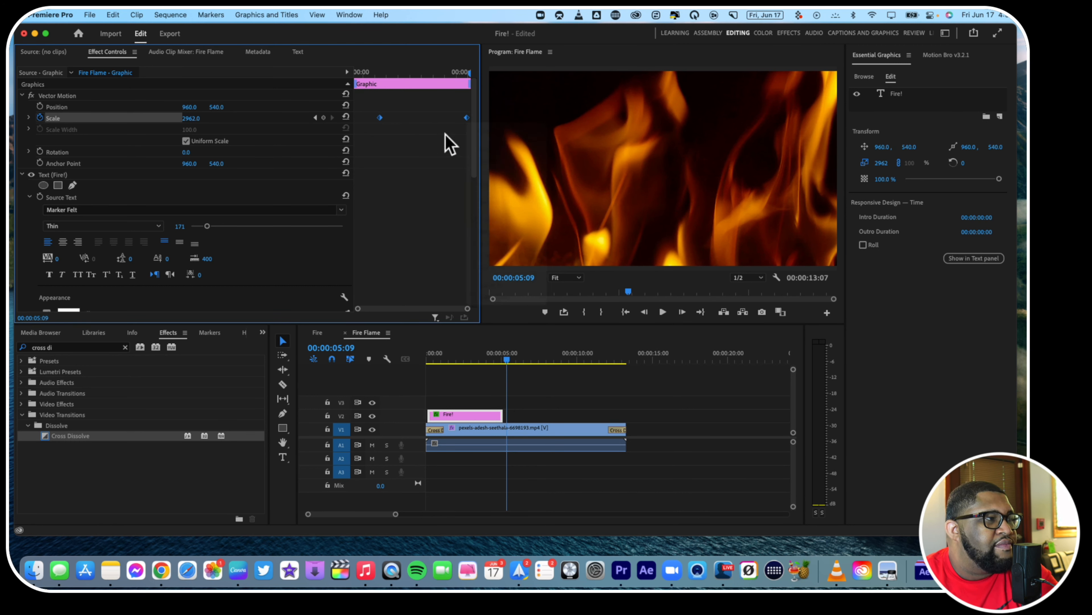
right_click(380, 117)
click(402, 293)
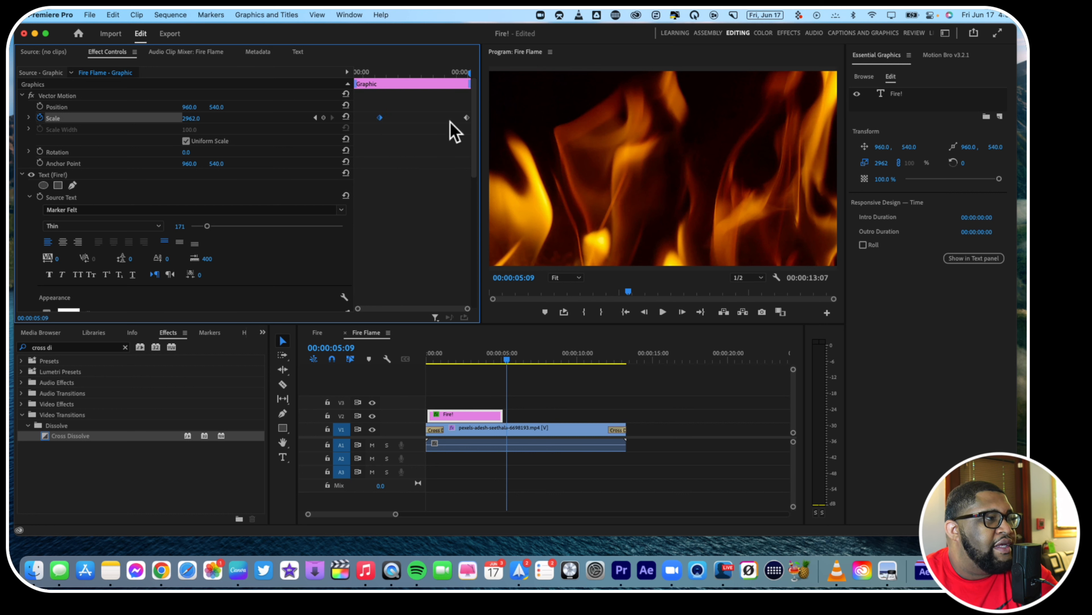
right_click(468, 119)
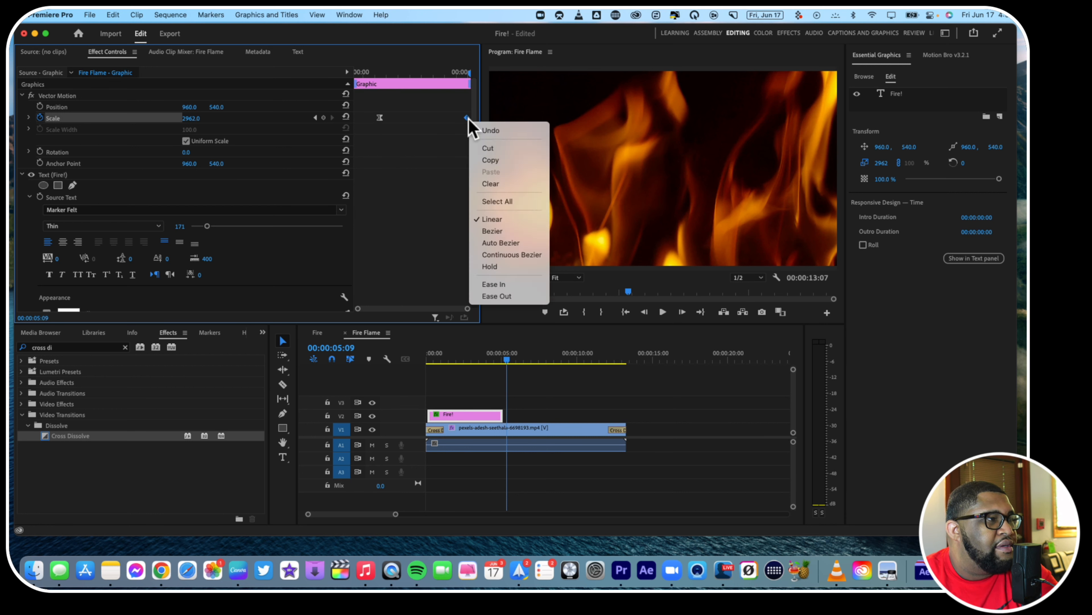
click(495, 296)
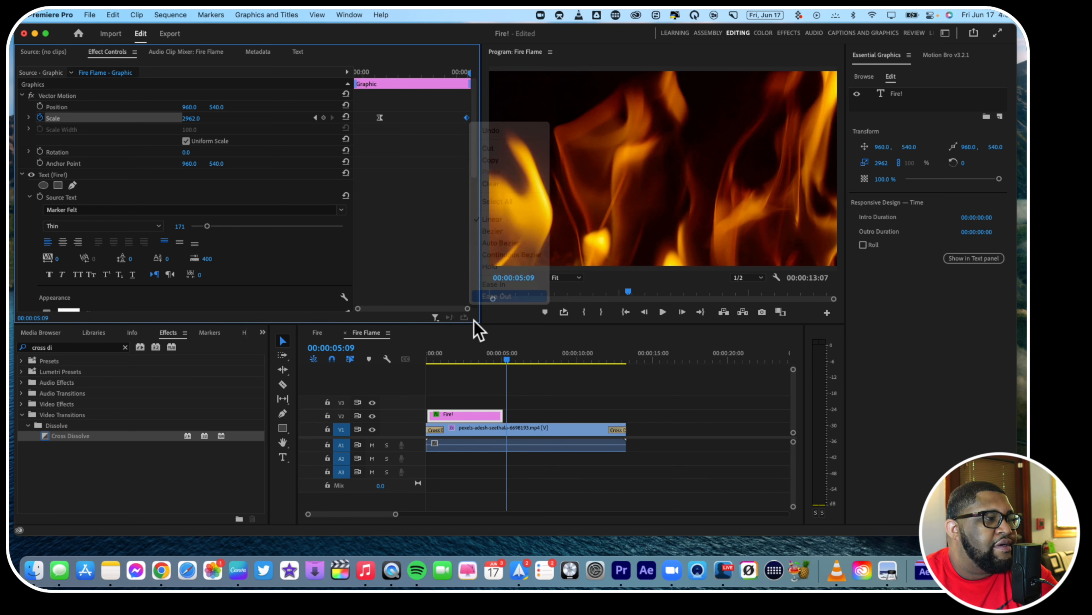
click(425, 359)
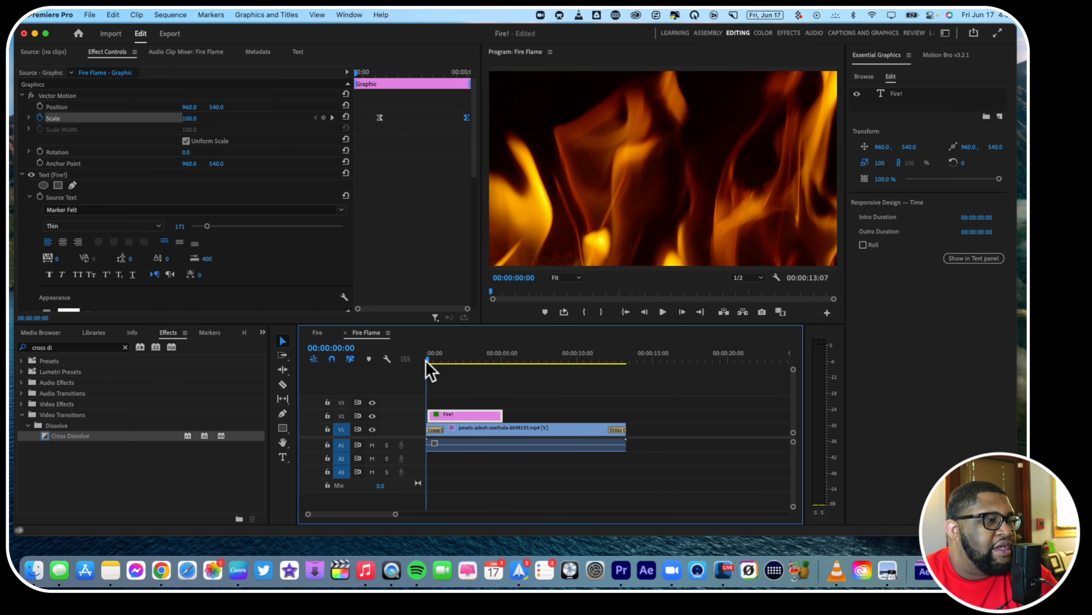
key(space)
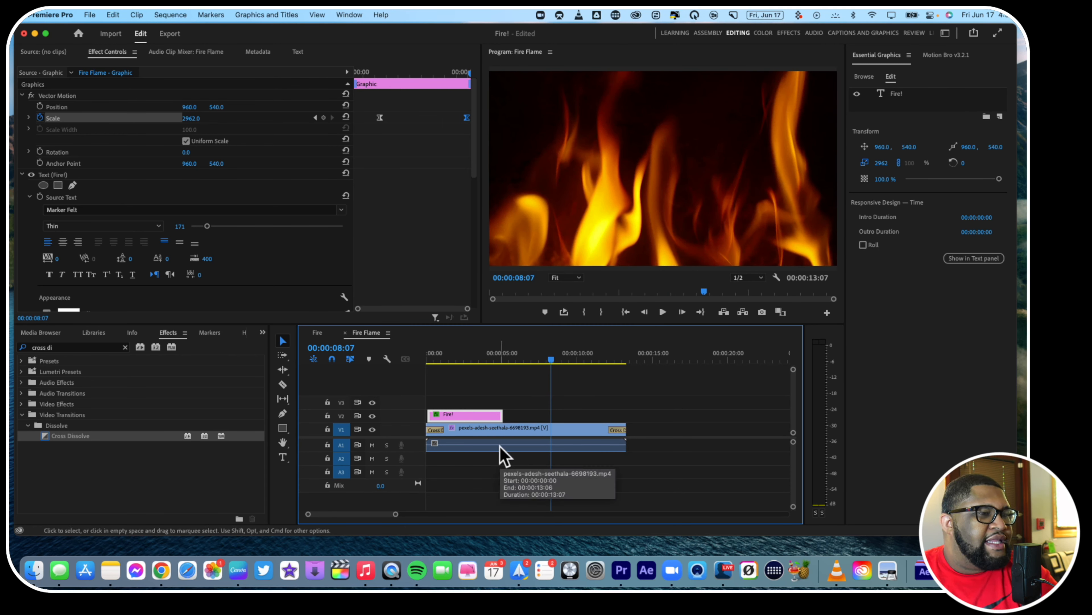
Switch to Chrome, open Epidemic Sound and search its library for "fireplace".
click(162, 572)
click(204, 59)
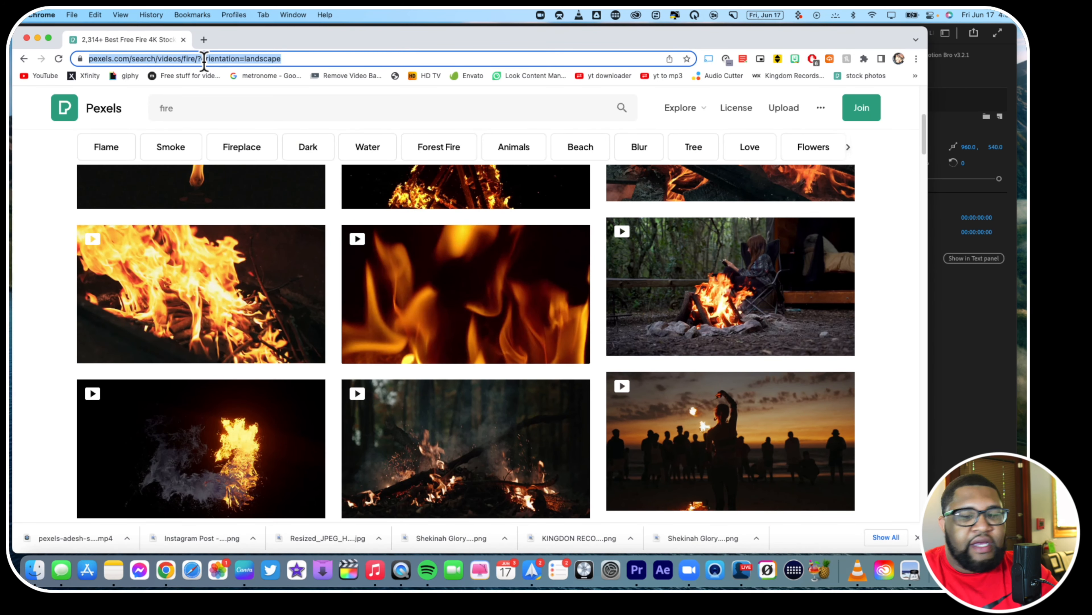
text(epi)
key(Return)
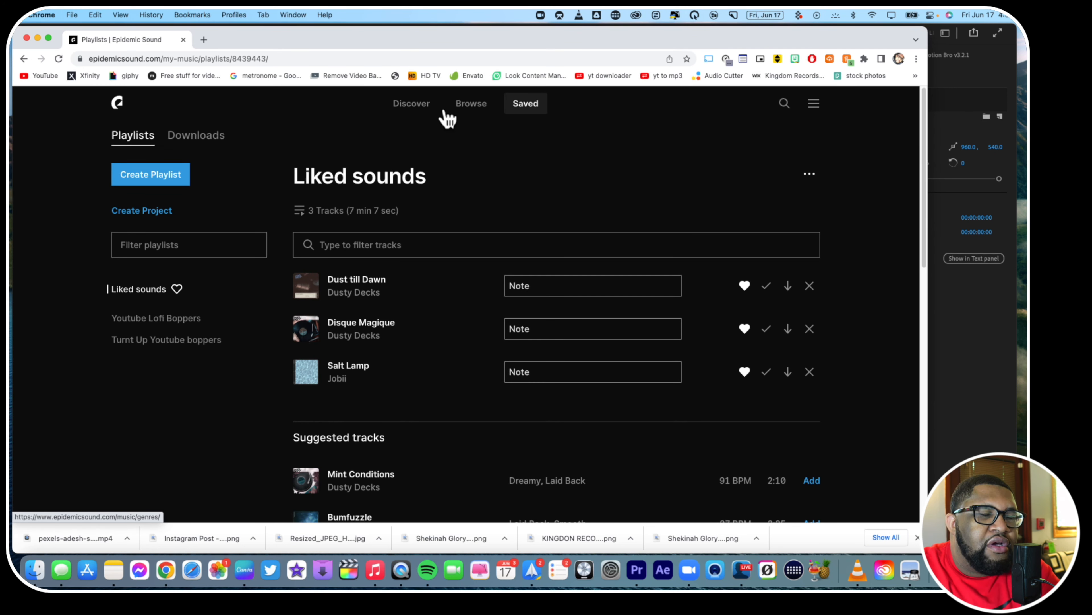
click(784, 108)
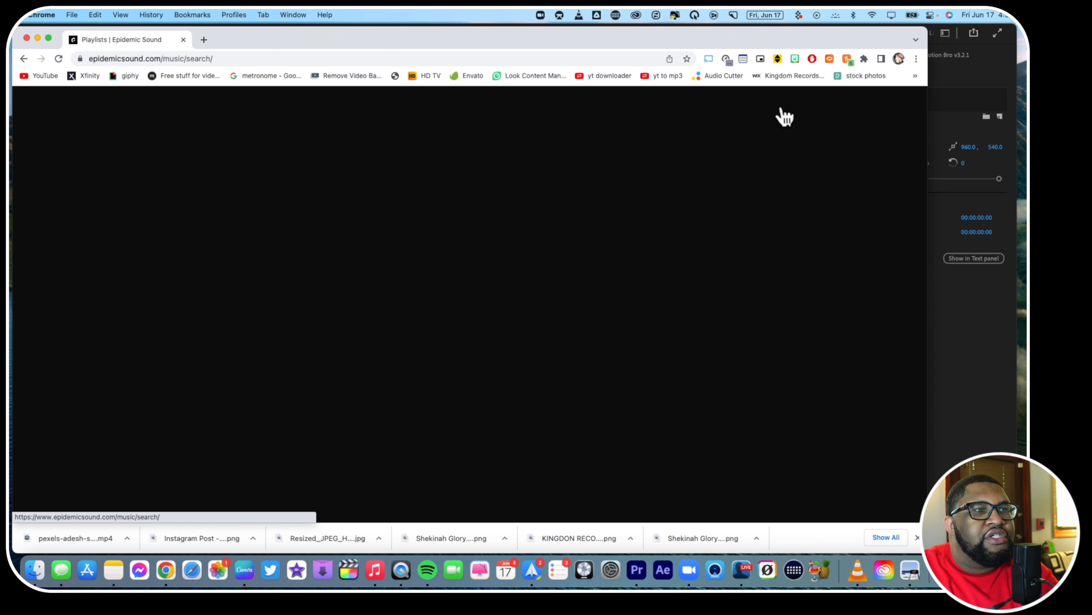
text(fireplace)
key(Return)
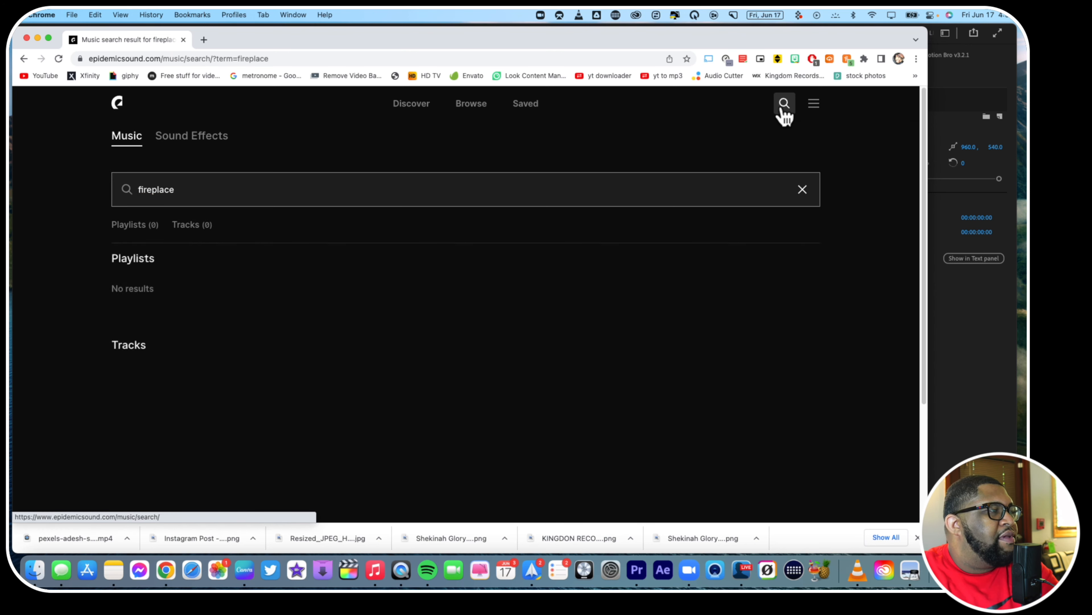
Preview the "Fireplace" sound effect among the sound effect results, download it as mp3, and return to Premiere Pro.
scroll(398, 344, down, 1)
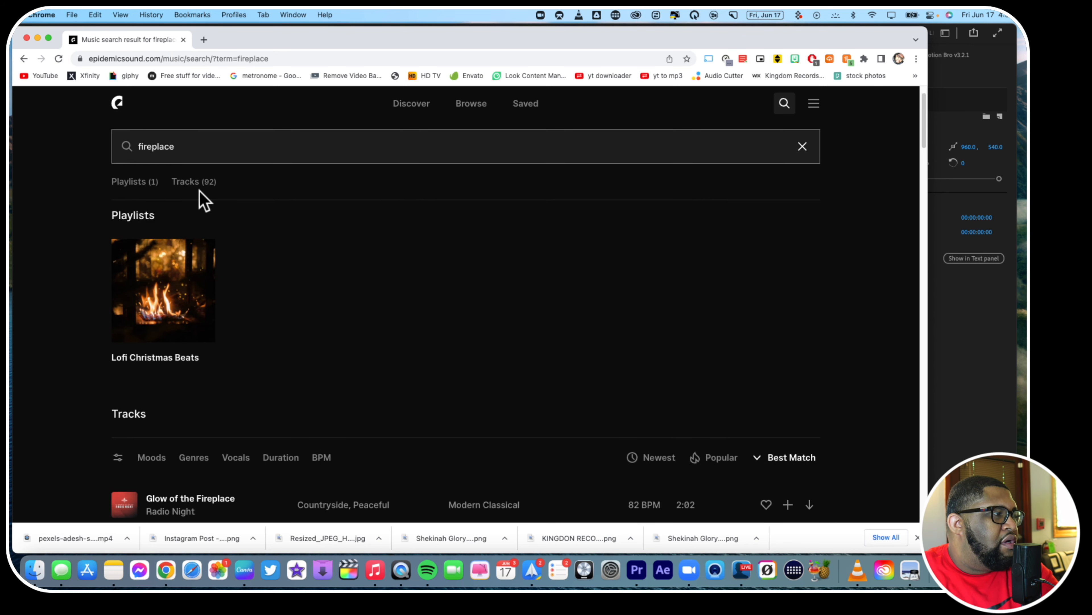
scroll(198, 219, down, 1)
scroll(195, 215, up, 2)
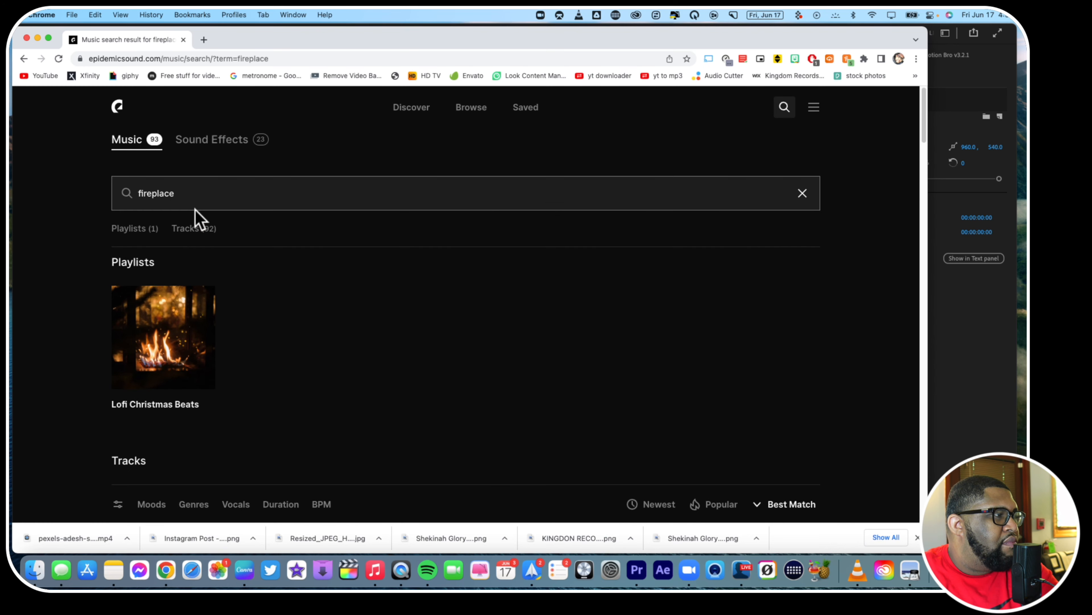
click(206, 135)
scroll(117, 301, down, 3)
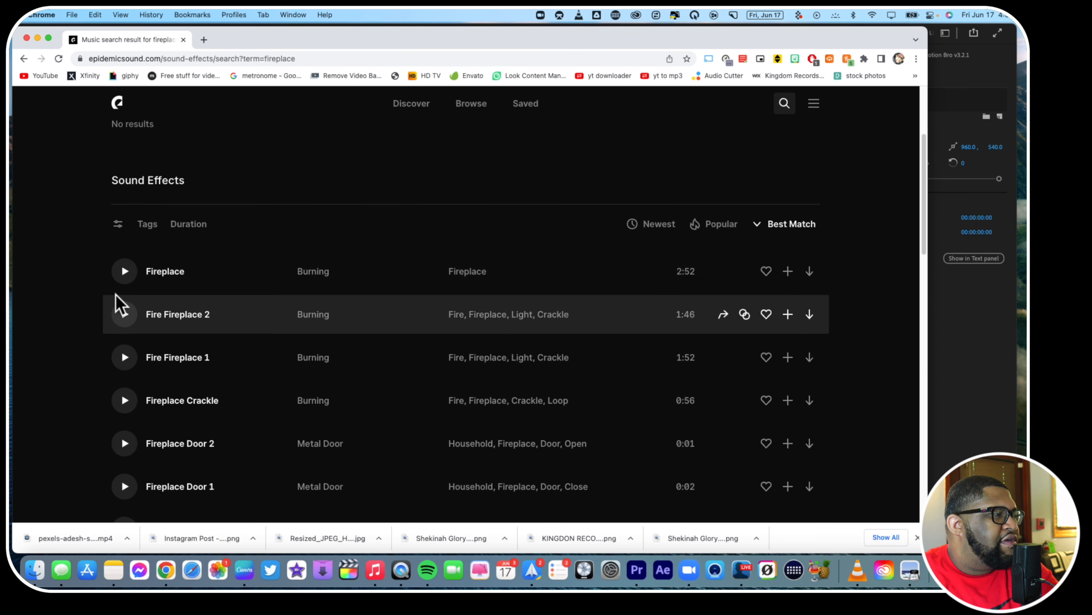
click(124, 272)
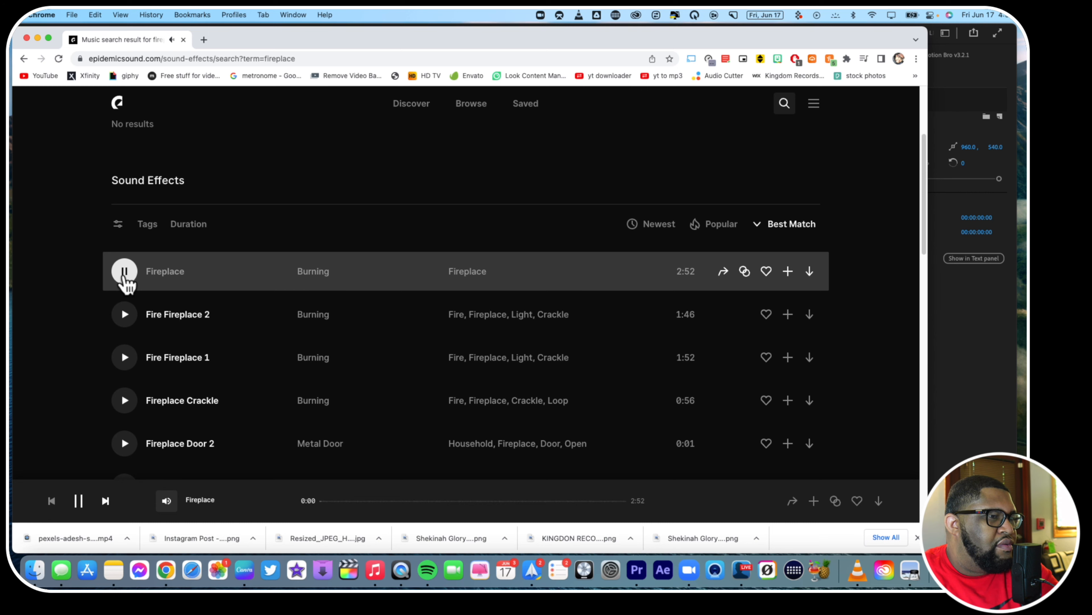
click(810, 270)
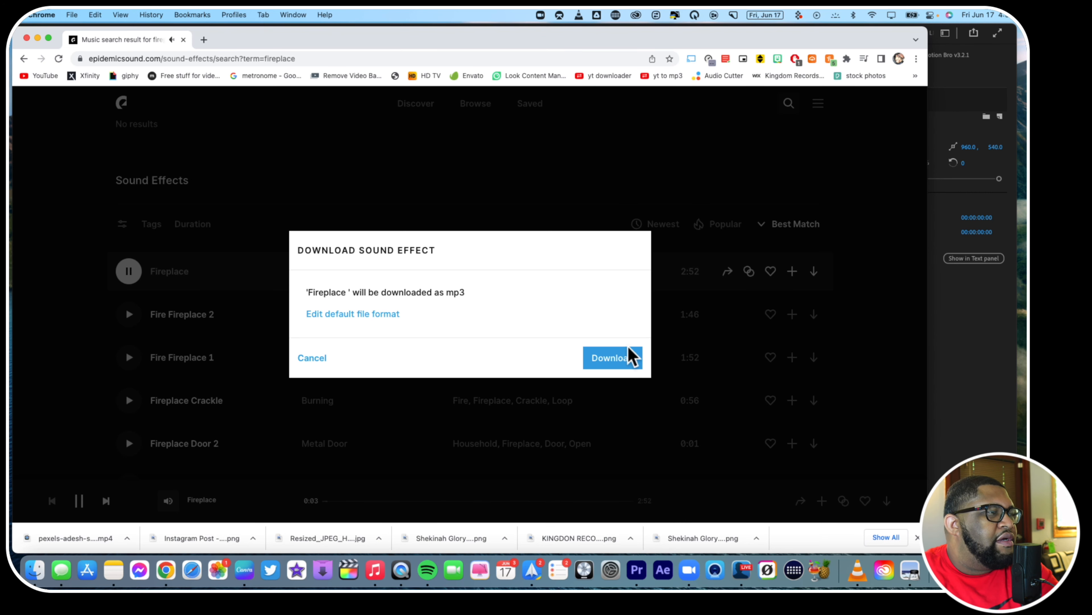
click(628, 355)
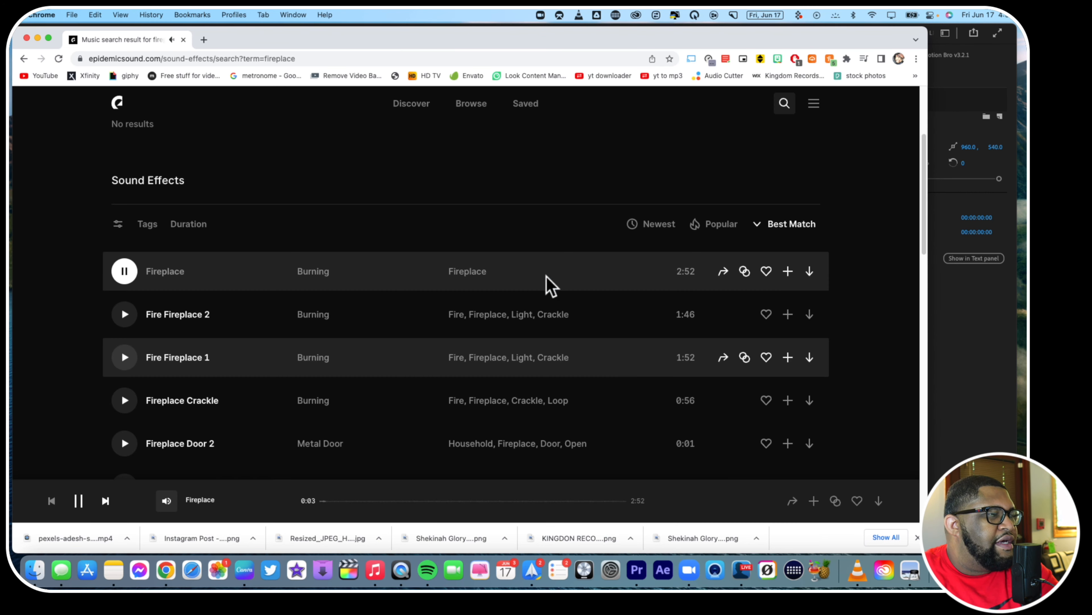
click(37, 38)
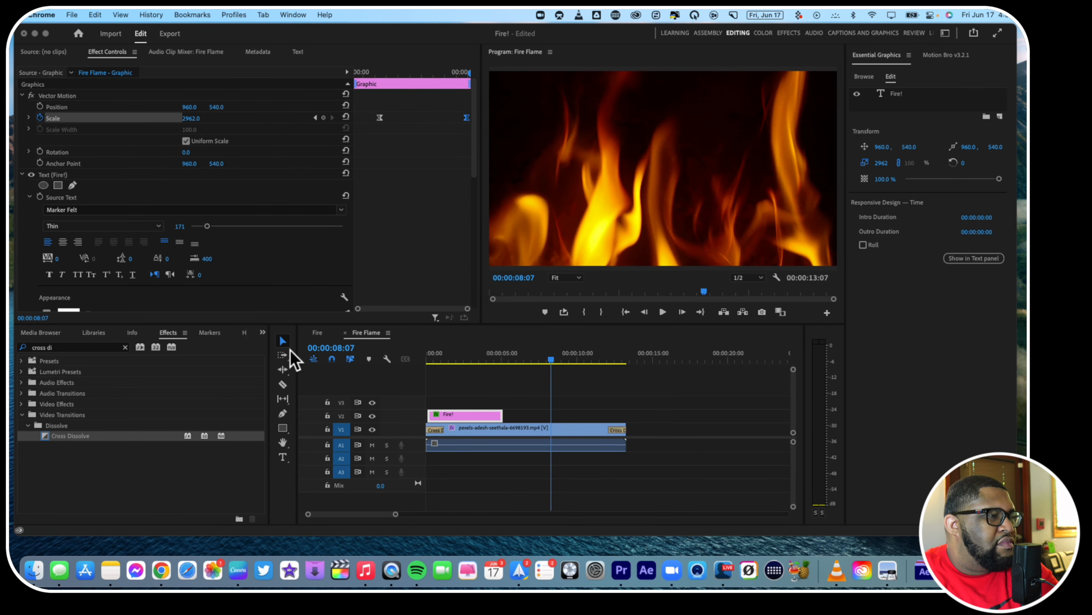
click(161, 570)
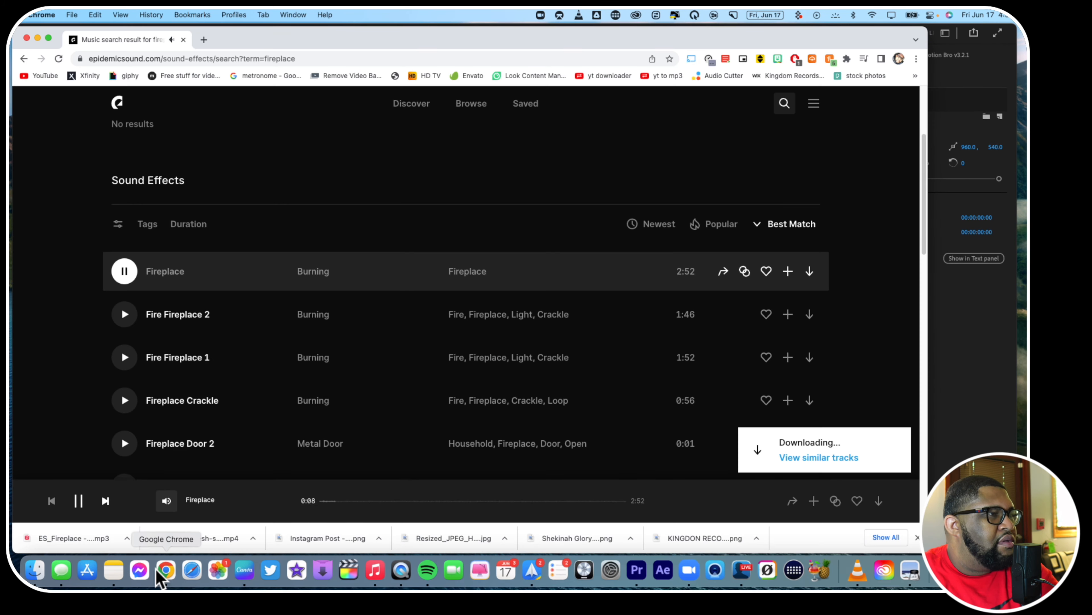
click(37, 38)
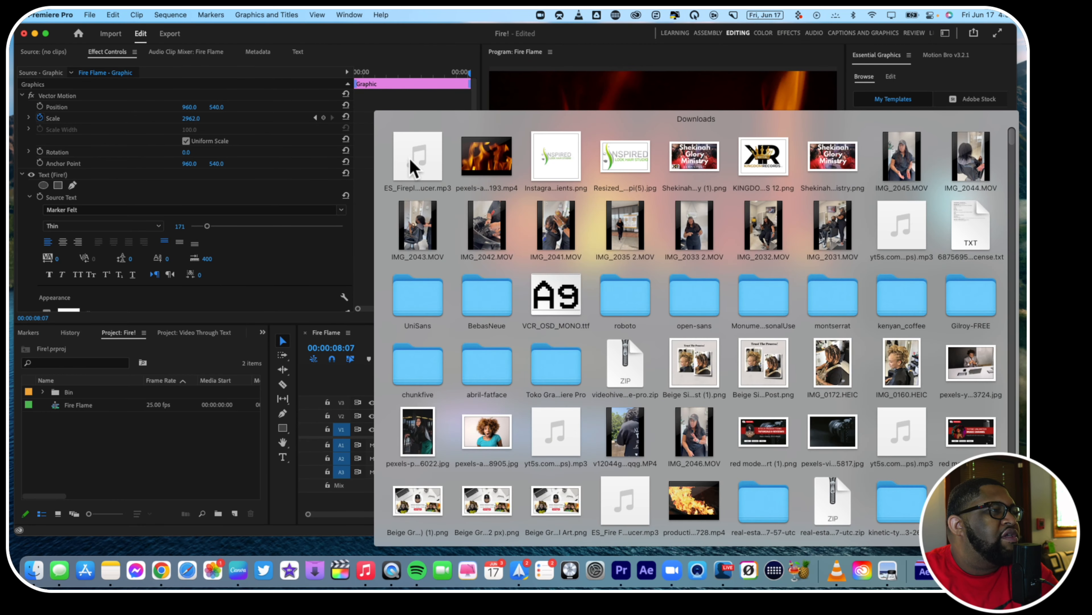
Import the downloaded ES_Fireplace mp3 from the Downloads folder into the Fire! project and preview it in the Source monitor.
drag(412, 160, 189, 449)
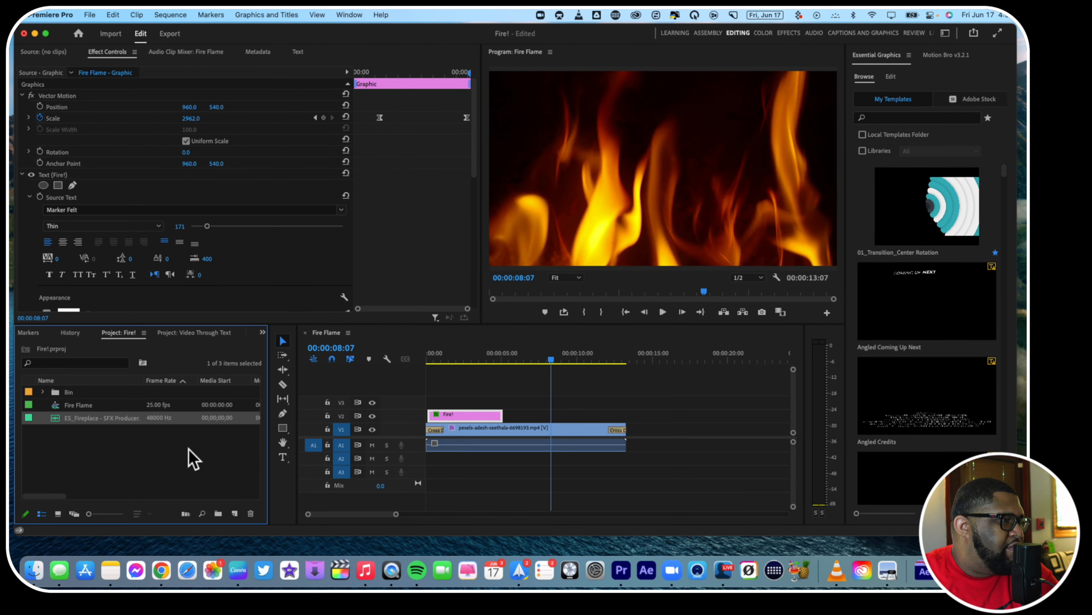
double_click(54, 420)
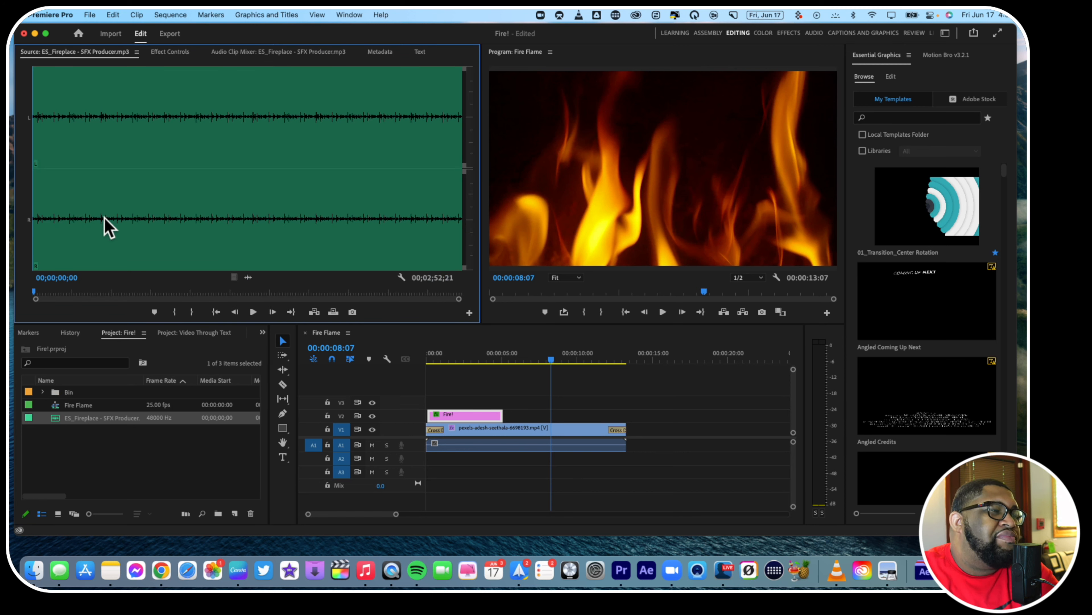
key(space)
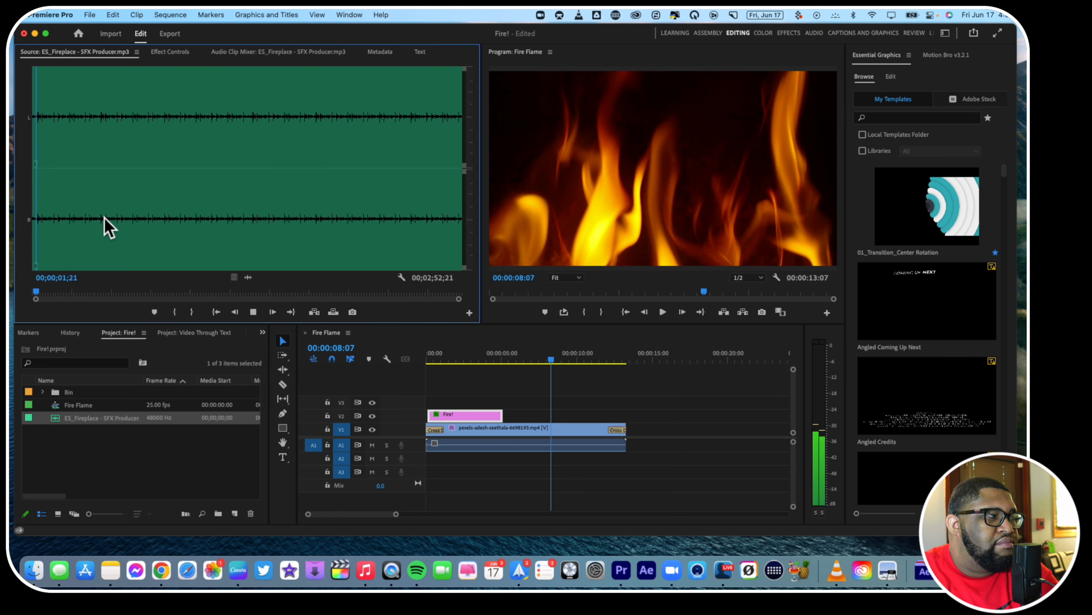
key(space)
Place the fireplace sound on track A2 from the sequence start, cut it at 00:00:14:01, and delete the excess.
drag(60, 427, 482, 469)
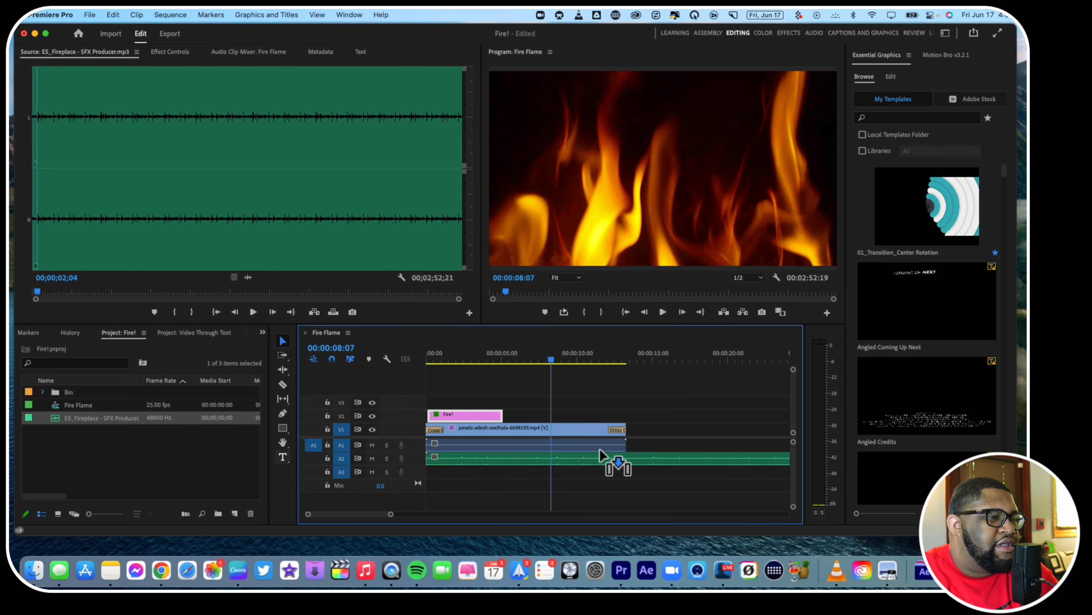
key(c)
click(636, 458)
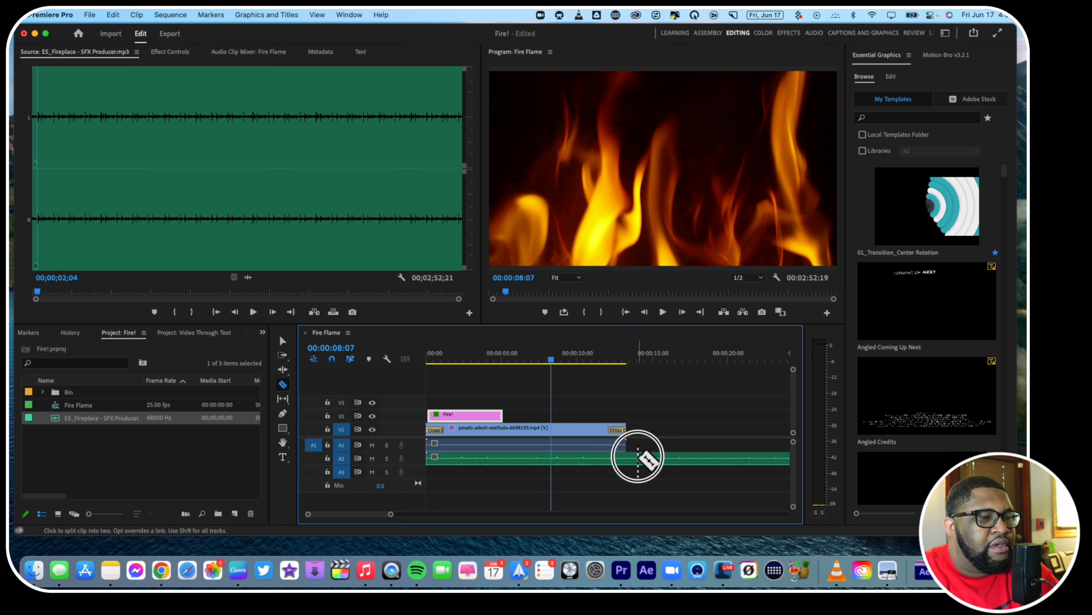
key(v)
click(674, 457)
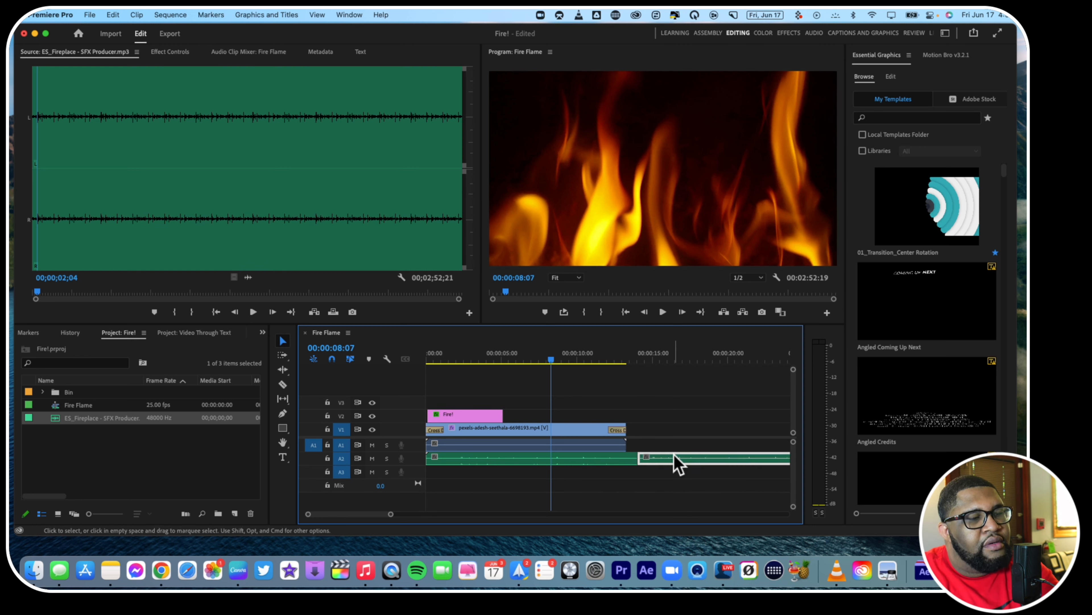
key(Delete)
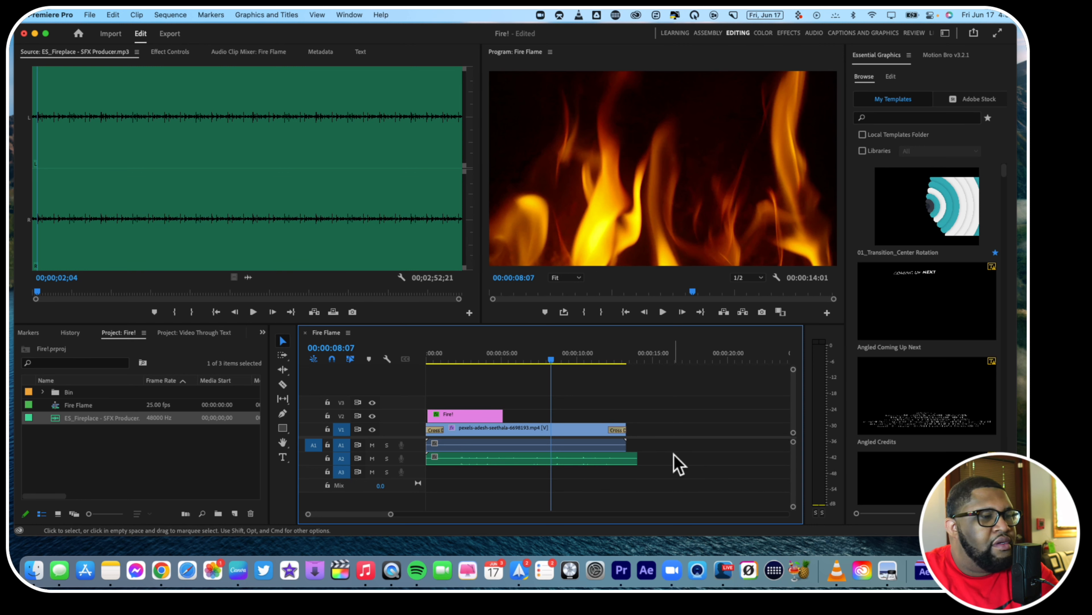
Play back the whole Fire Flame sequence with the fireplace sound.
click(425, 357)
key(space)
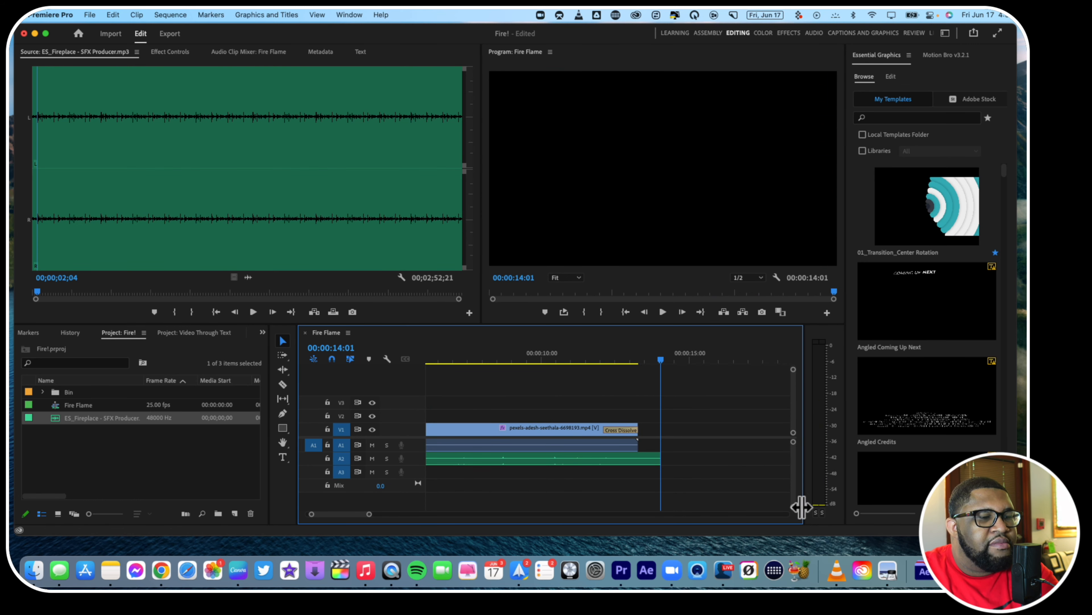
Expand audio track A2 and add a volume Level keyframe at 0.0 dB to the fireplace clip at 00:00:09:22.
mouse_move(793, 507)
mouse_down()
mouse_move(793, 495)
mouse_move(793, 506)
mouse_up()
scroll(692, 471, down, 3)
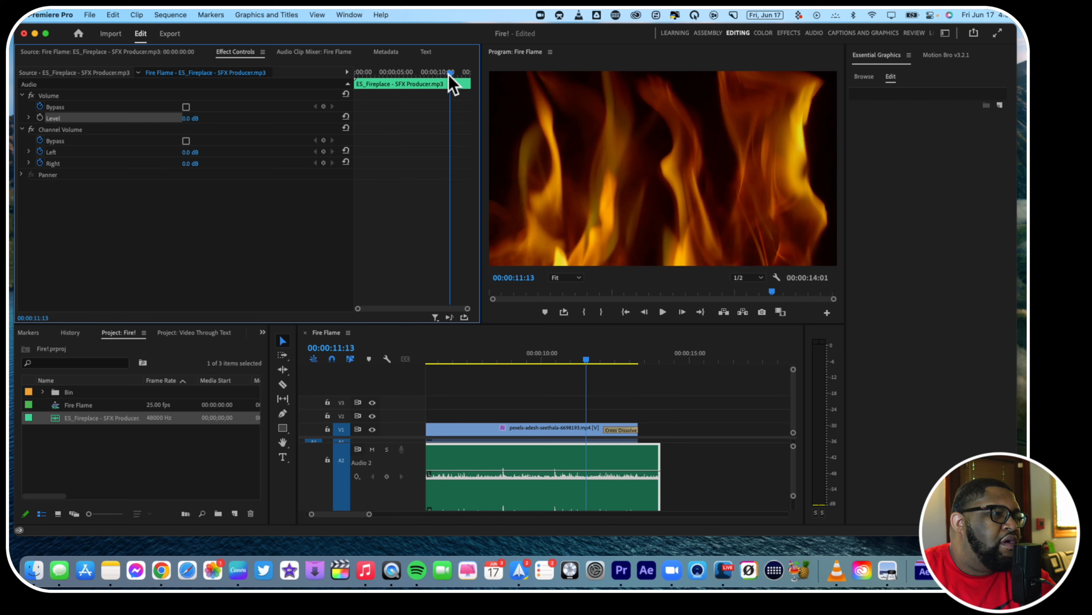
drag(449, 78, 435, 78)
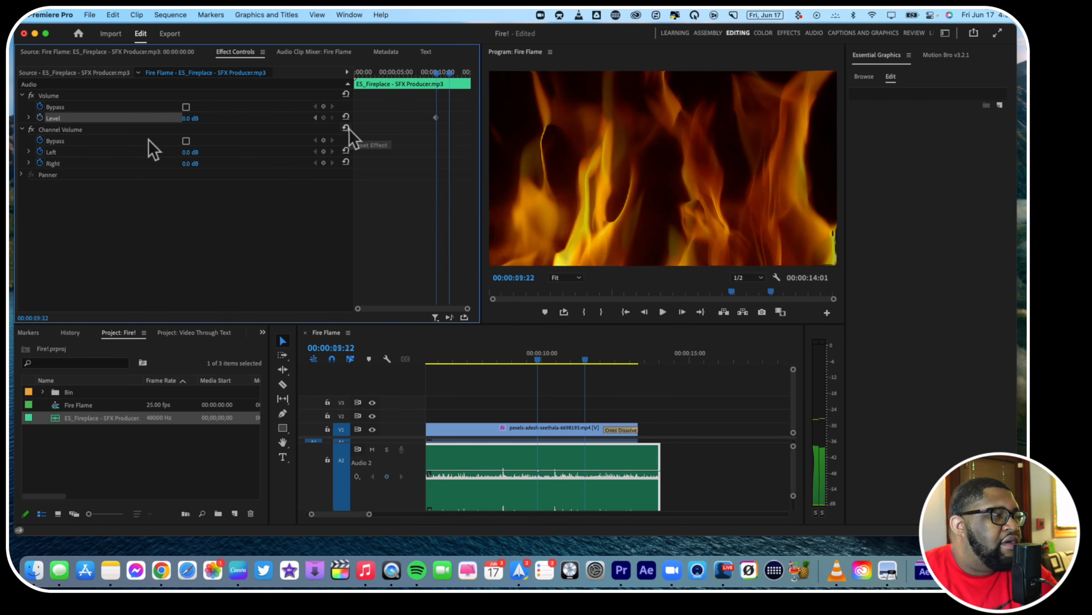
Add a second Level keyframe at 00:00:13:06, lower it to silence, and play back the fireplace sound's fade-out.
key(Right)
key(Right)
key(Right)
key(Right)
key(Right)
key(Right)
key(Right)
key(Right)
key(Right)
key(Right)
key(Right)
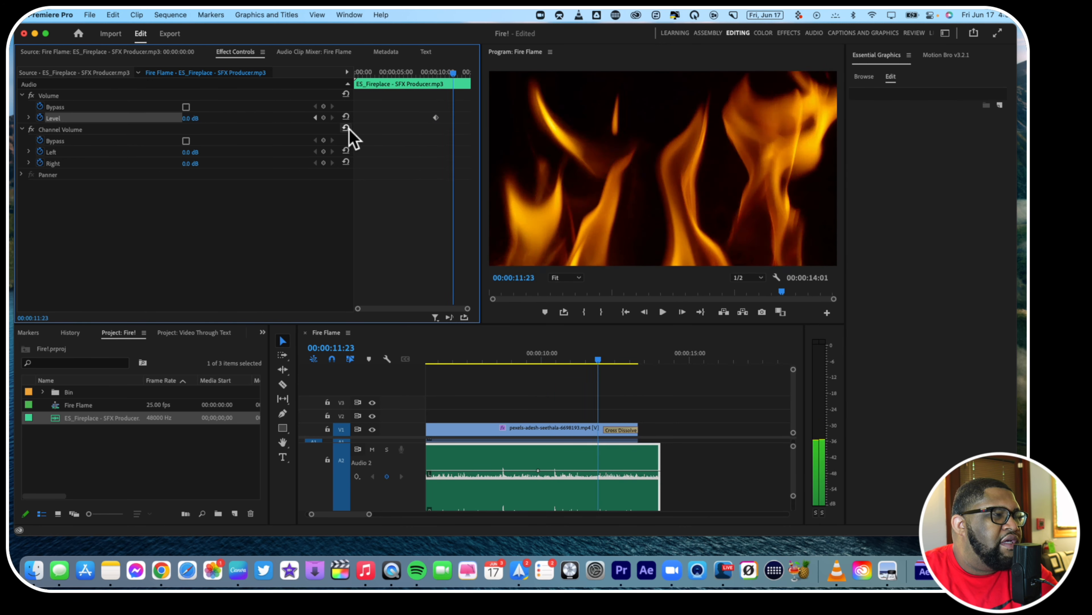
key(Right)
key(Right)
key(Right)
key(Right)
key(Right)
key(Right)
key(Right)
key(Right)
key(Right)
key(Right)
key(Right)
key(Right)
key(Right)
key(Right)
key(Right)
key(Right)
key(Right)
key(Right)
key(Right)
key(Right)
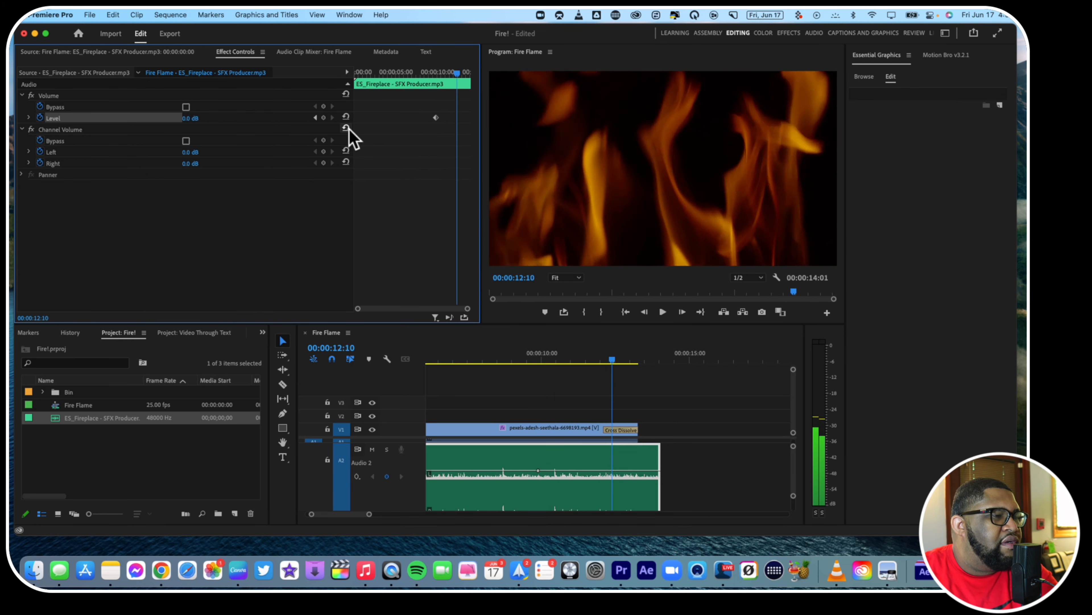
key(Right)
key(Right)
key(Right)
key(Right)
key(Right)
key(Right)
key(Right)
key(Right)
key(Right)
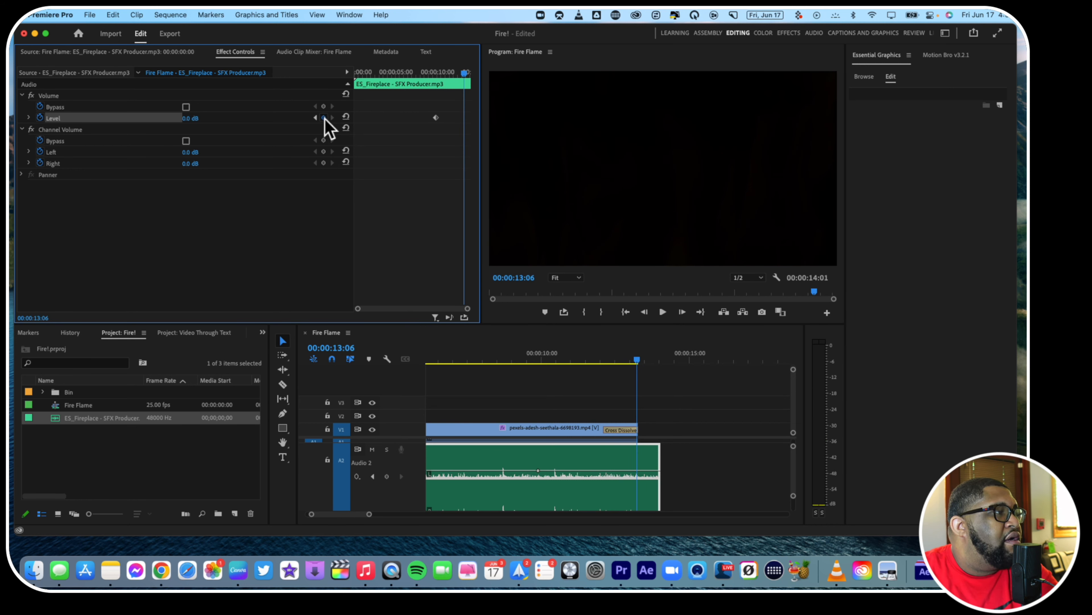
click(323, 117)
click(193, 121)
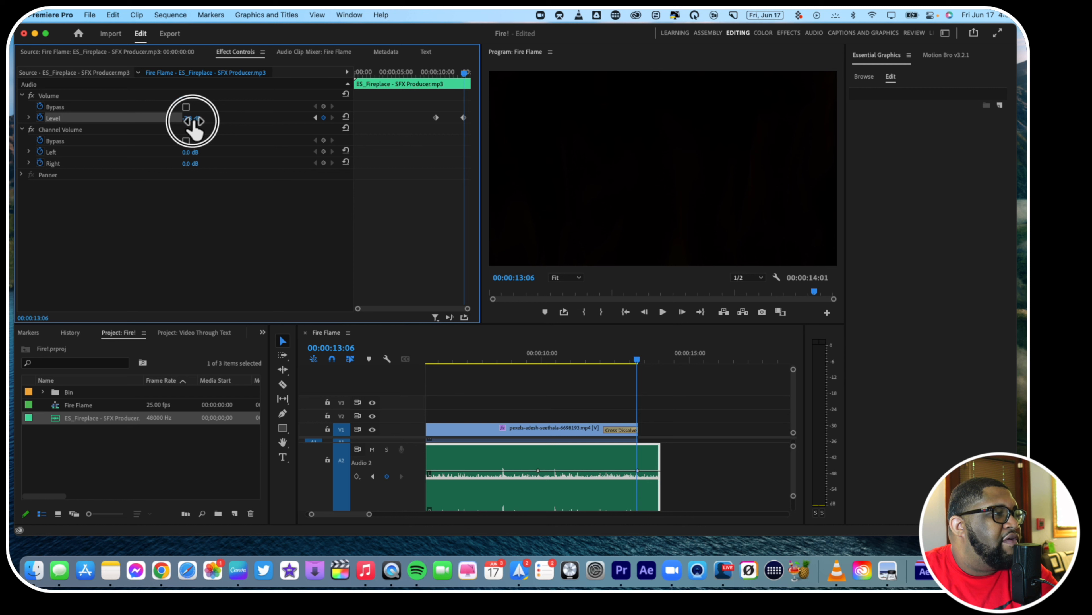
drag(193, 121, 415, 99)
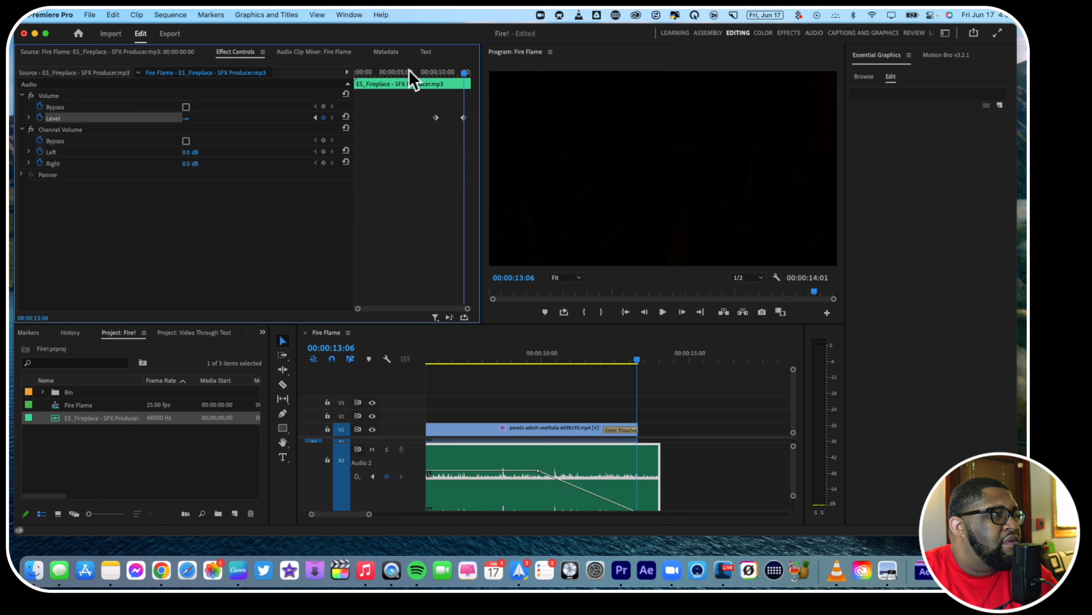
click(497, 356)
key(space)
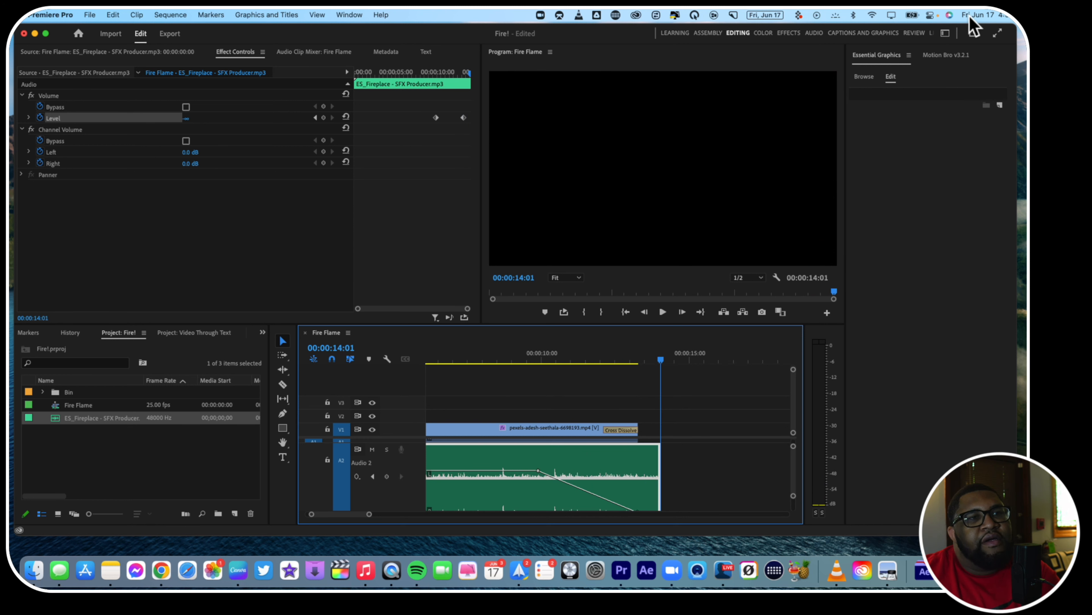
Quick-export the Fire Flame sequence to the Desktop with the Match Source - Adaptive High Bitrate preset.
click(971, 33)
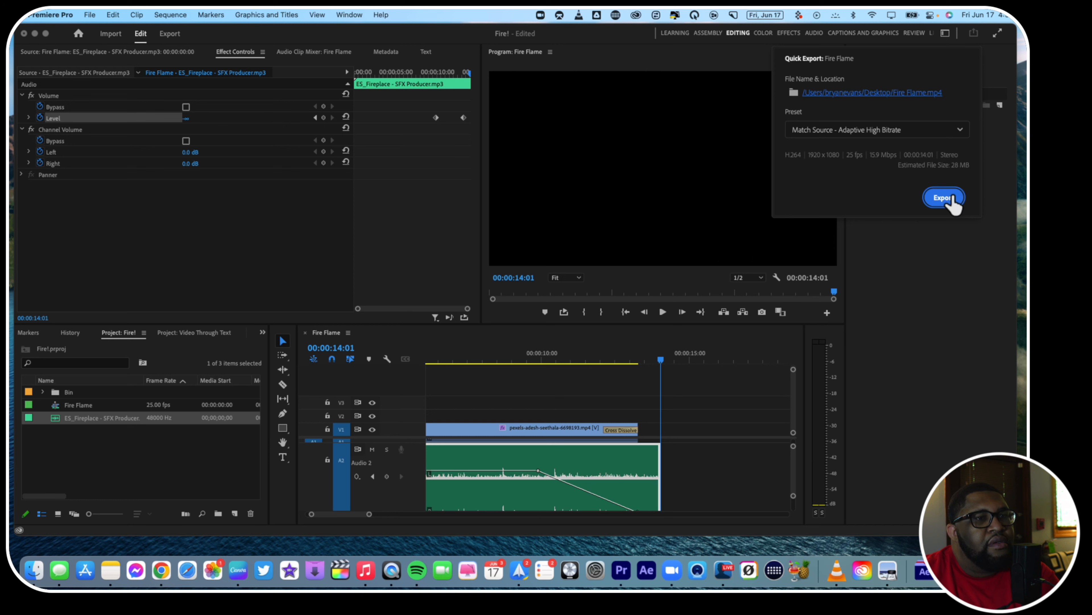
click(944, 197)
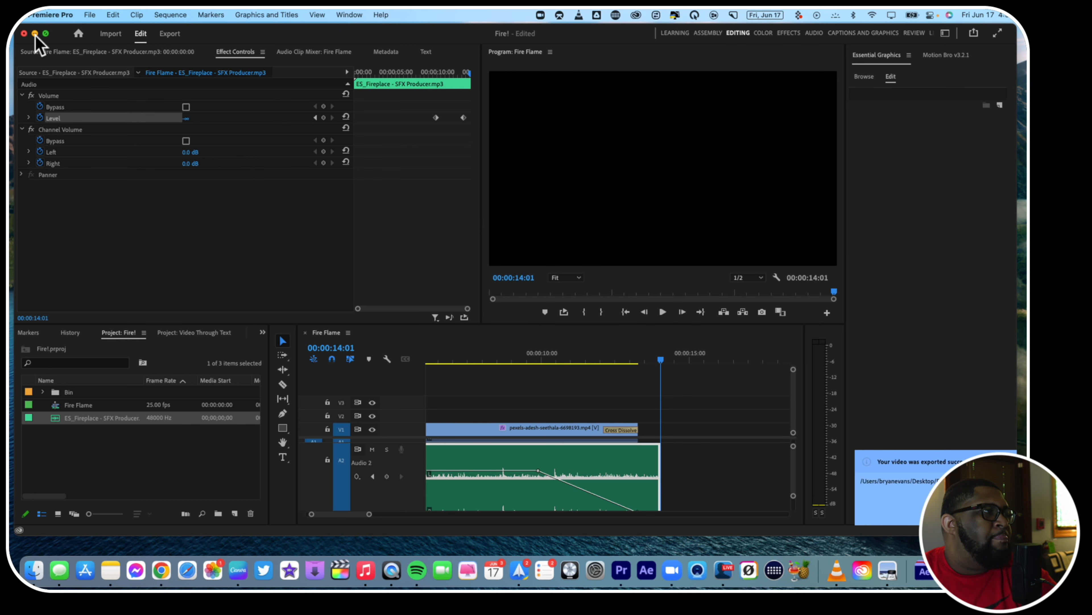
Minimize Premiere Pro, watch the exported Fire Flame.mp4 from the Desktop in QuickTime Player, and close the player window.
click(35, 33)
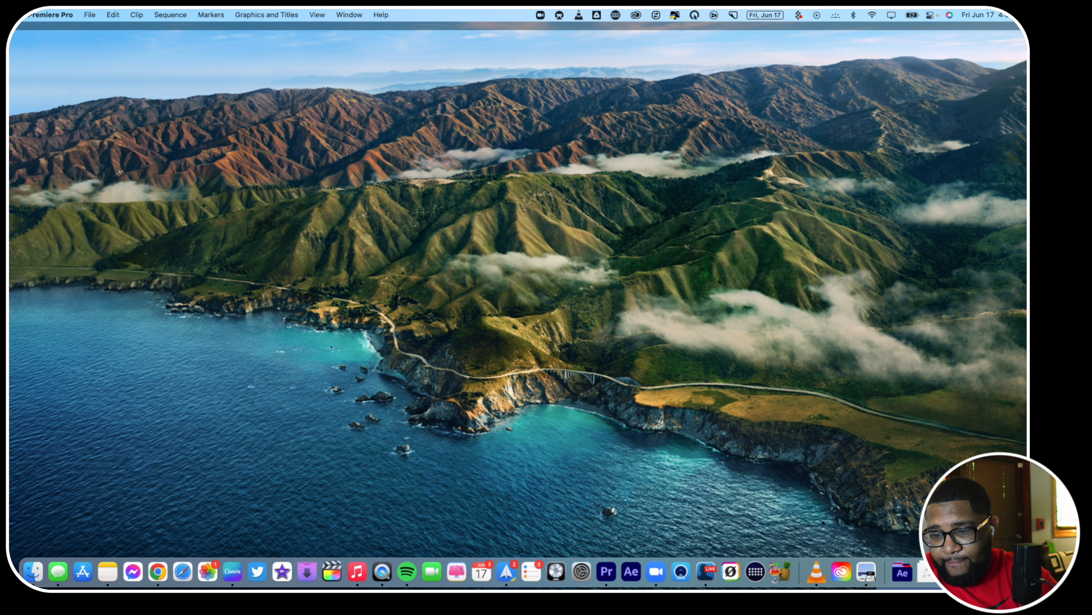
click(717, 367)
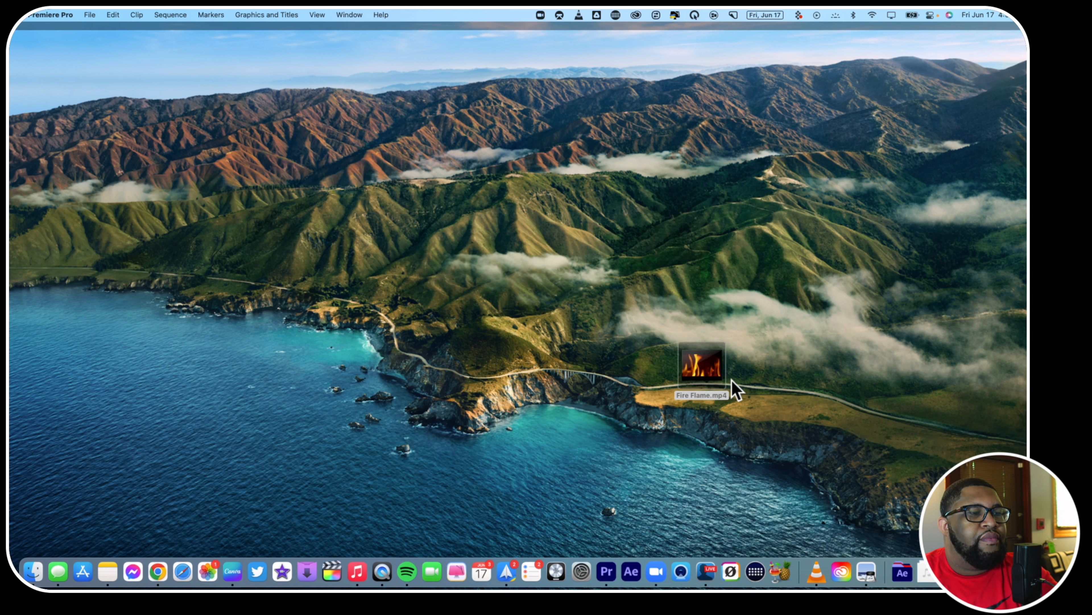
double_click(716, 371)
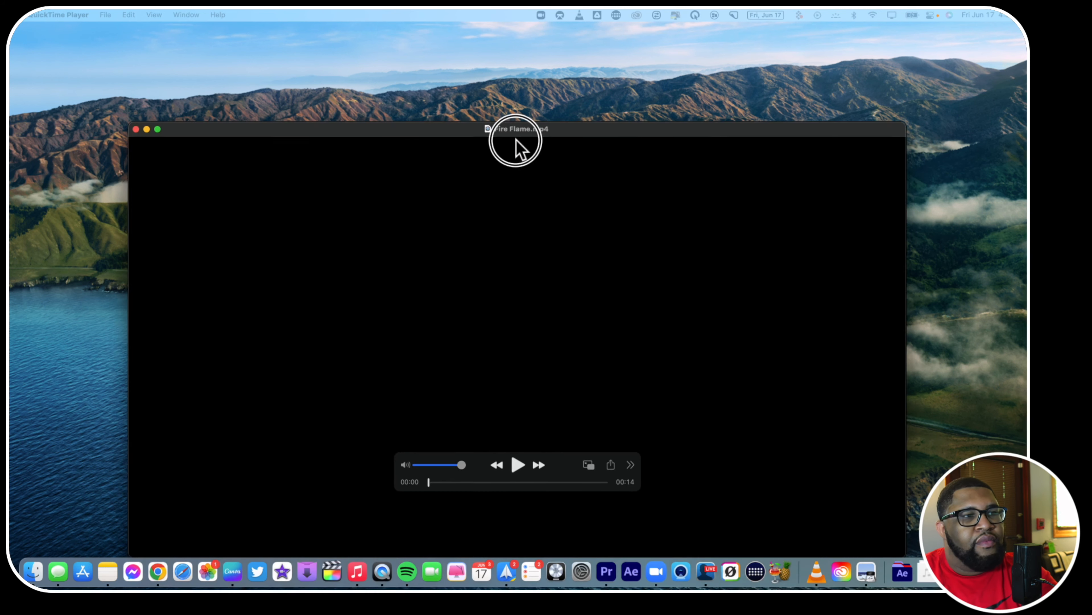
drag(512, 139, 434, 78)
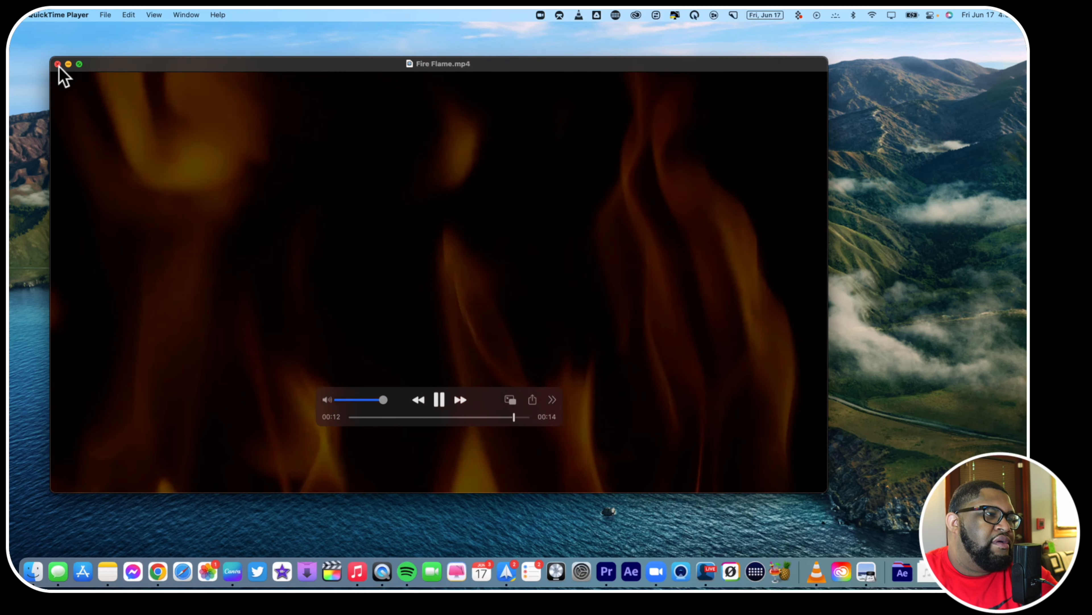
click(58, 64)
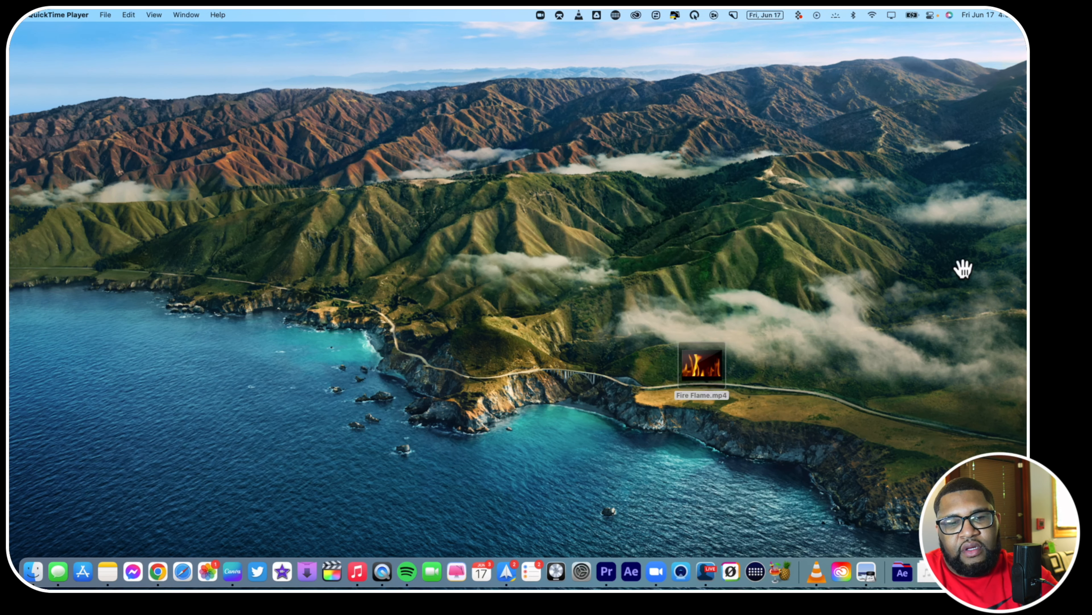